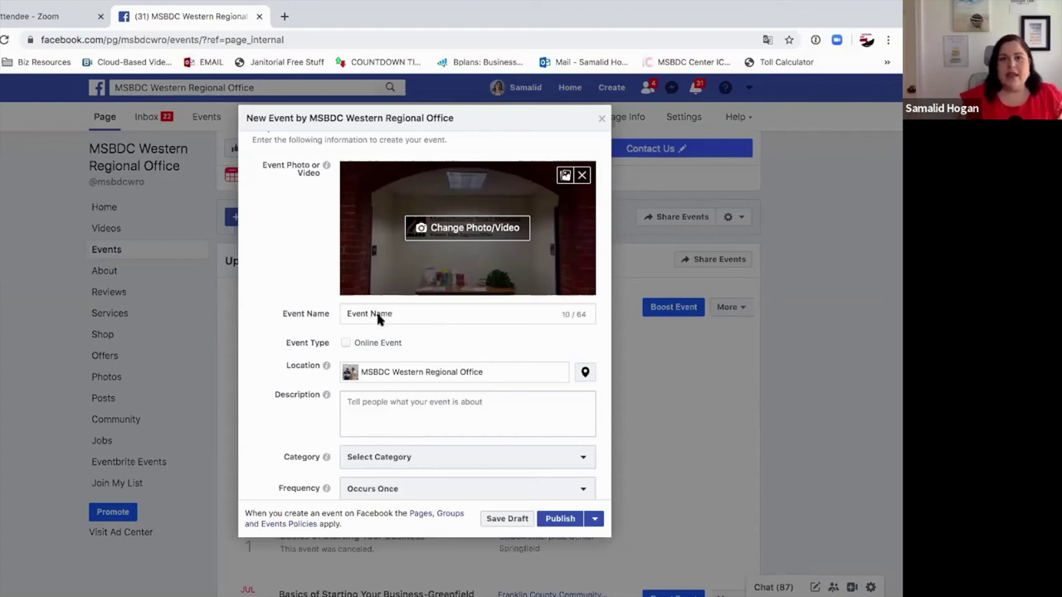
Step: Mark the new event as an online event and keep Link as its event format
left_click(344, 342)
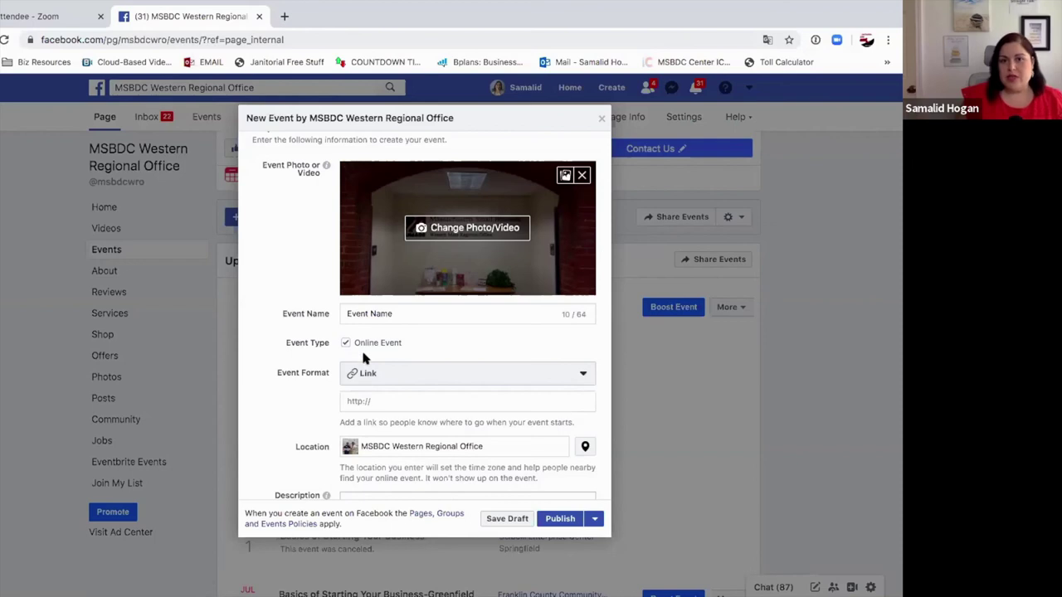
left_click(390, 374)
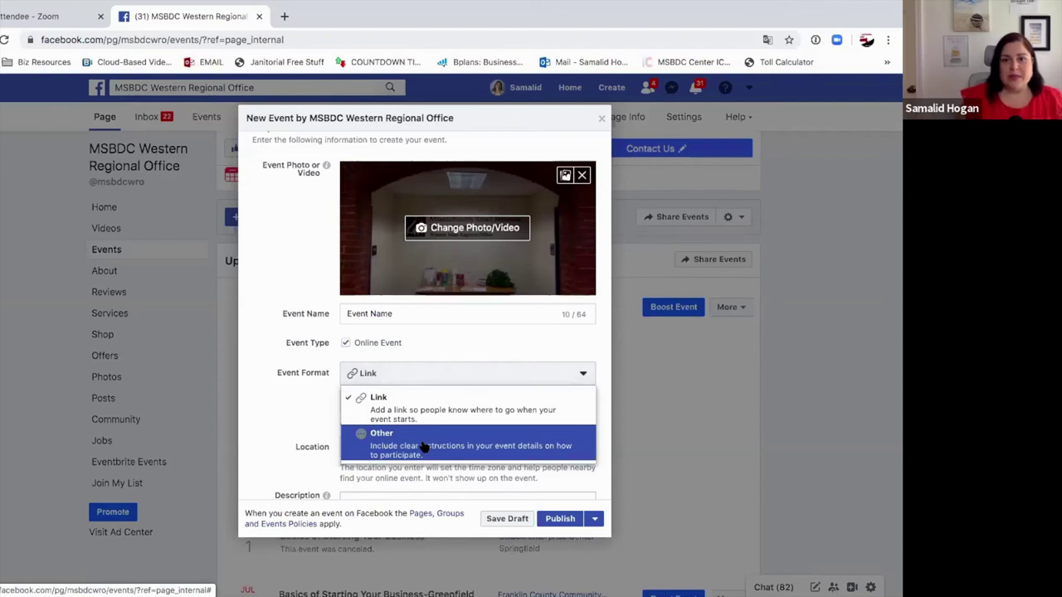
left_click(371, 419)
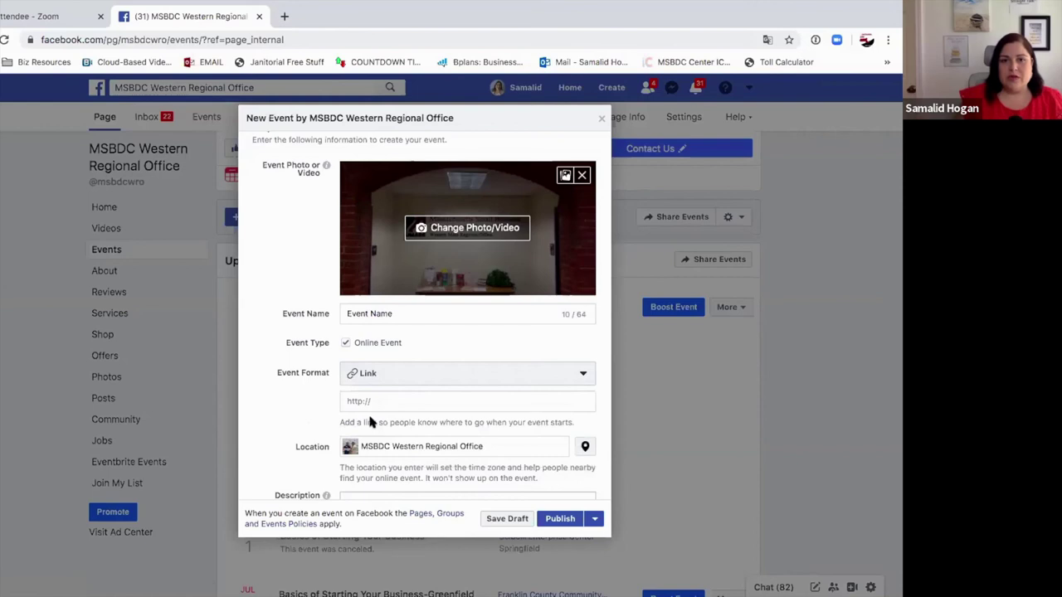
left_click(391, 399)
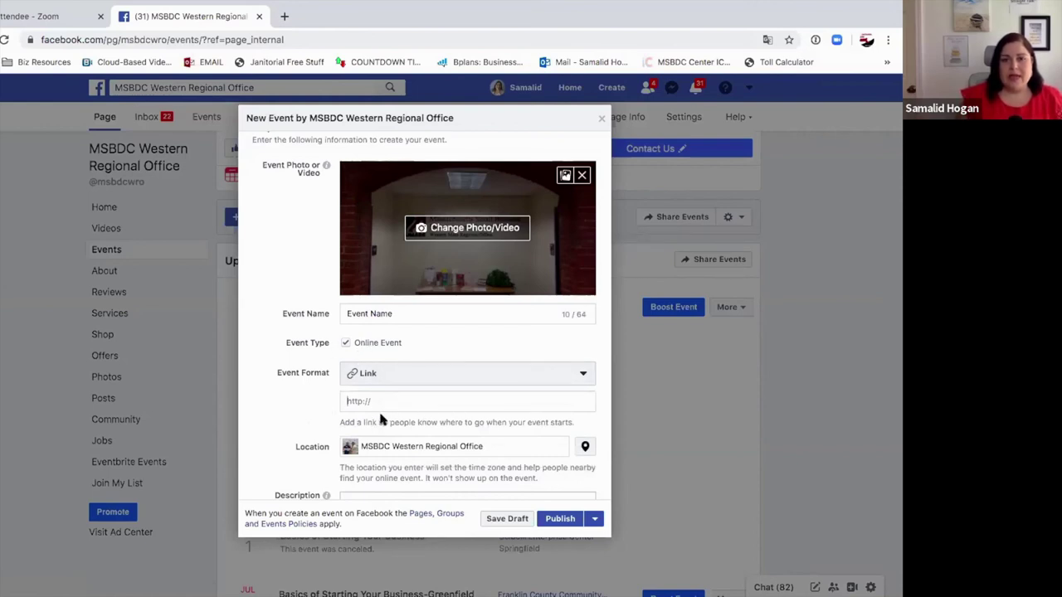
Step: View the event's location on the map and close the map without saving changes
scroll(380, 418, "down", 3)
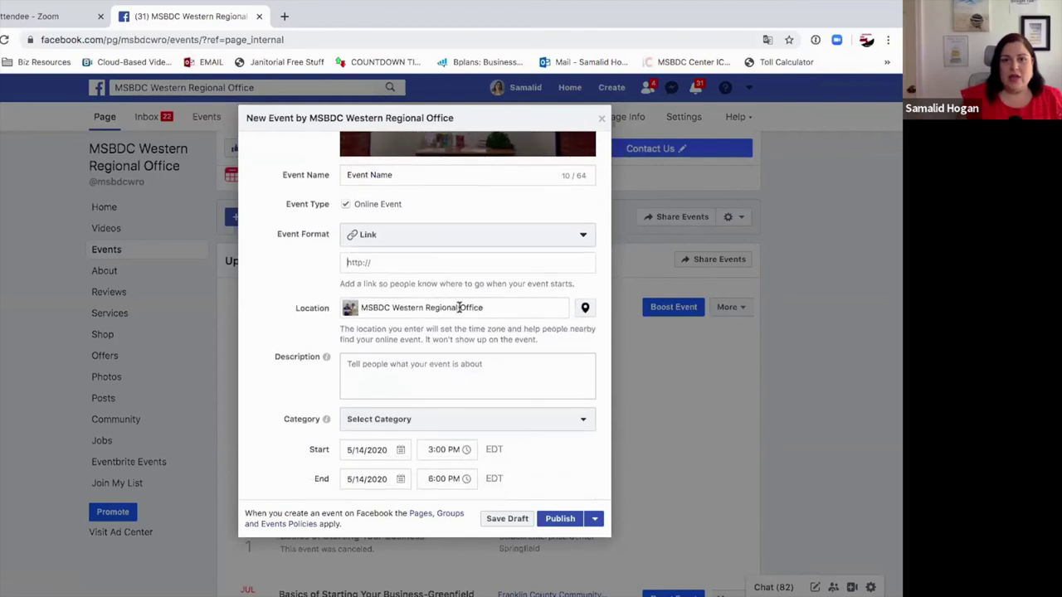
left_click(514, 307)
left_click(585, 307)
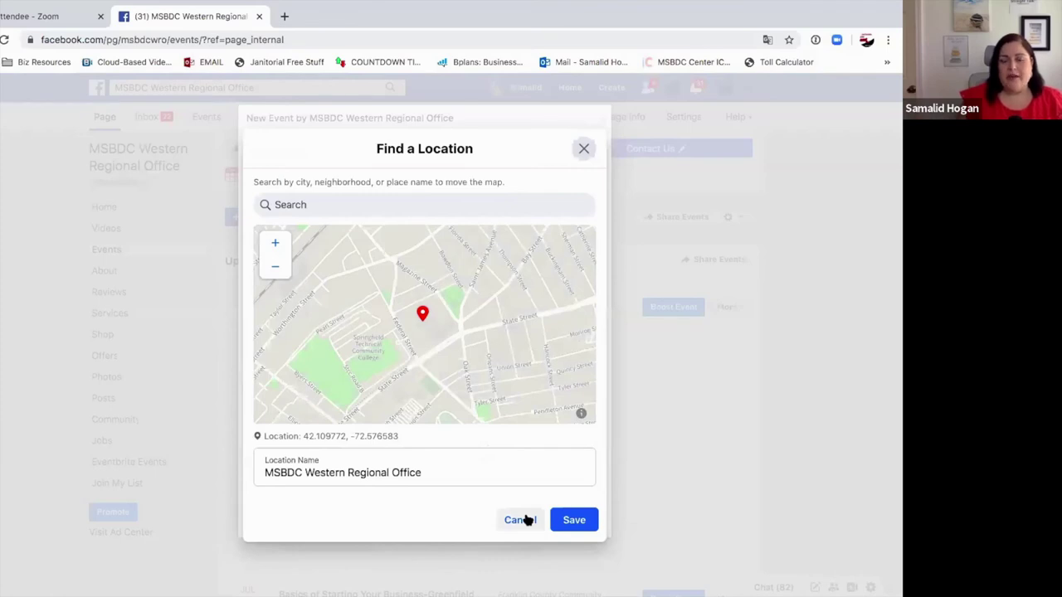
left_click(584, 151)
Step: Enter "Brief////" as the event description
left_click(374, 358)
type("Brief////")
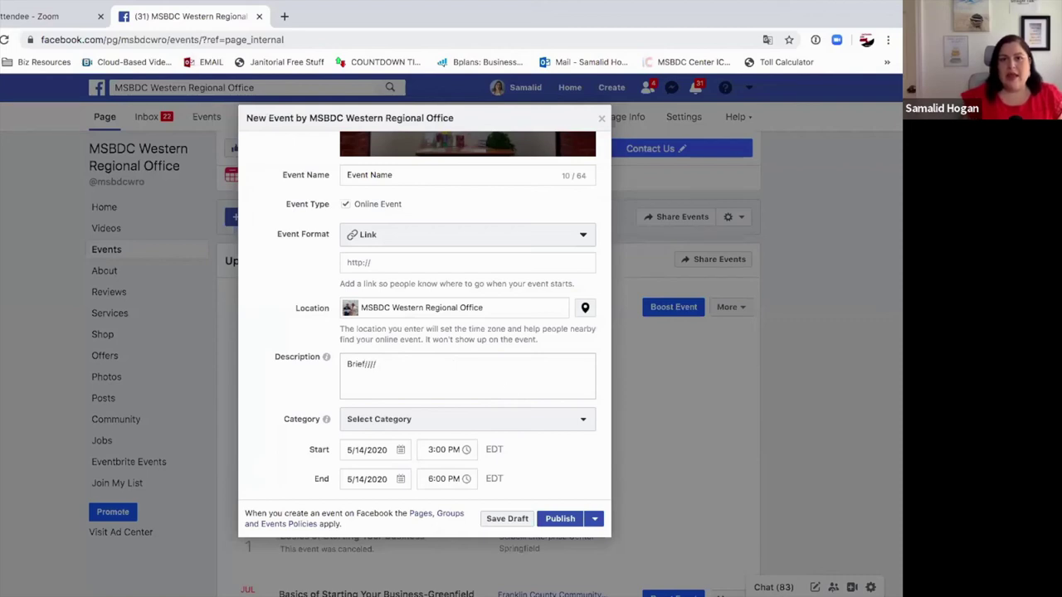
Step: Look through the available event categories and close the list without choosing one
scroll(528, 424, "down", 1)
left_click(528, 410)
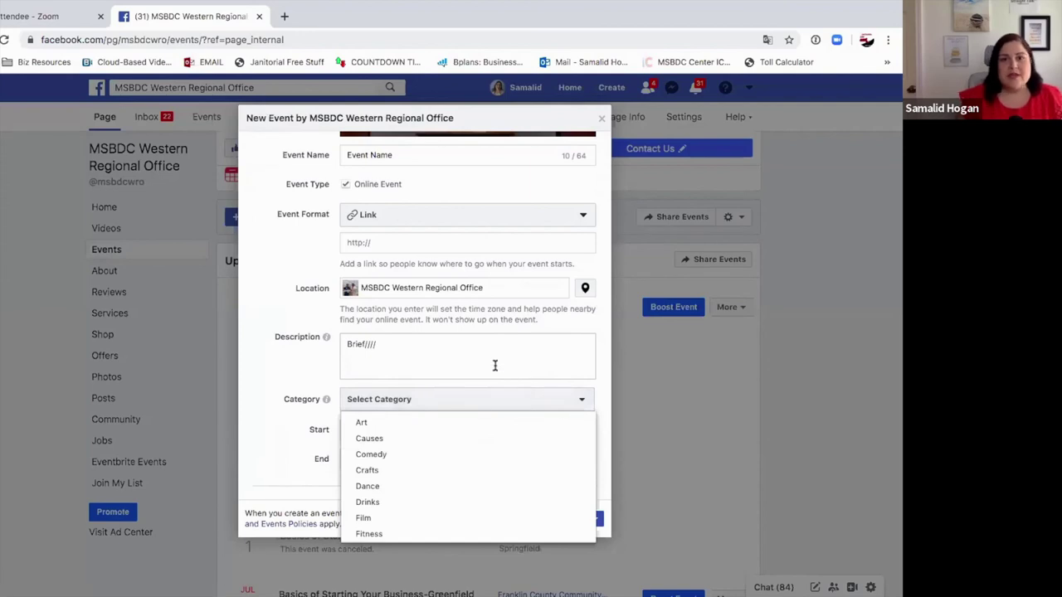
scroll(495, 365, "down", 3)
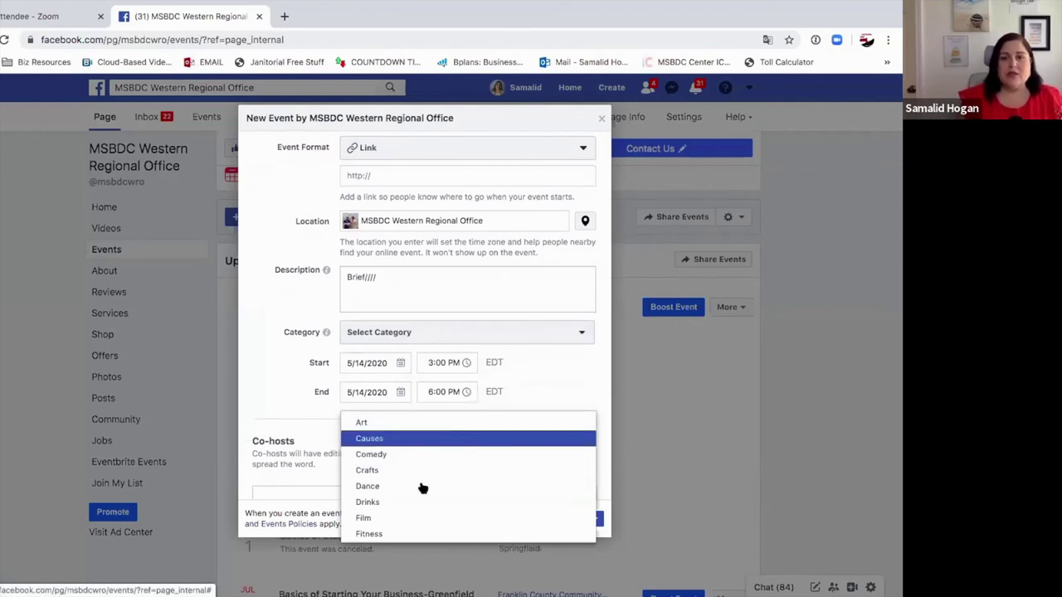
scroll(422, 487, "down", 1)
scroll(423, 487, "down", 3)
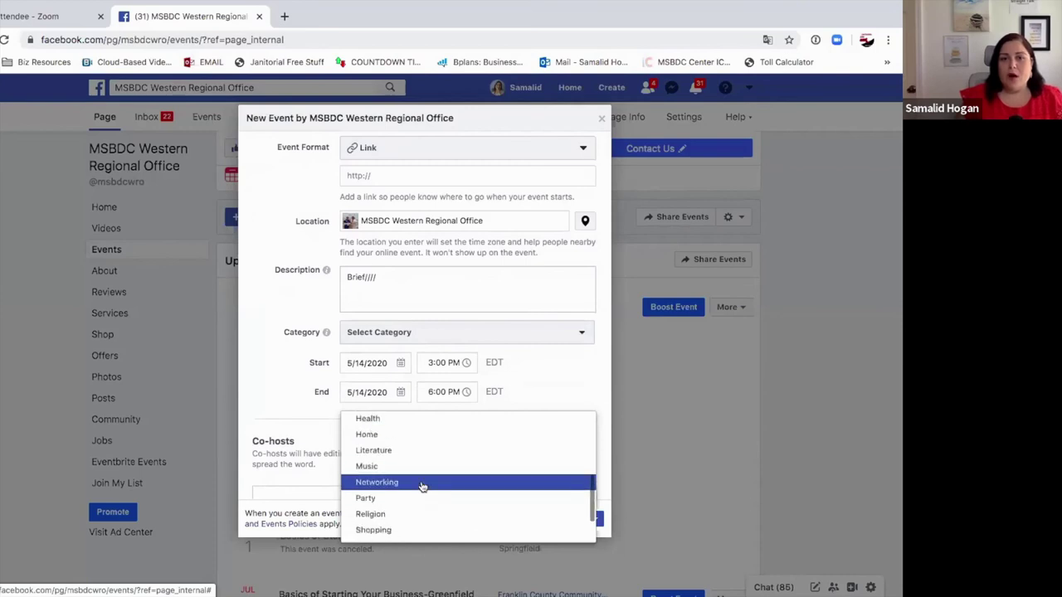
scroll(422, 487, "down", 1)
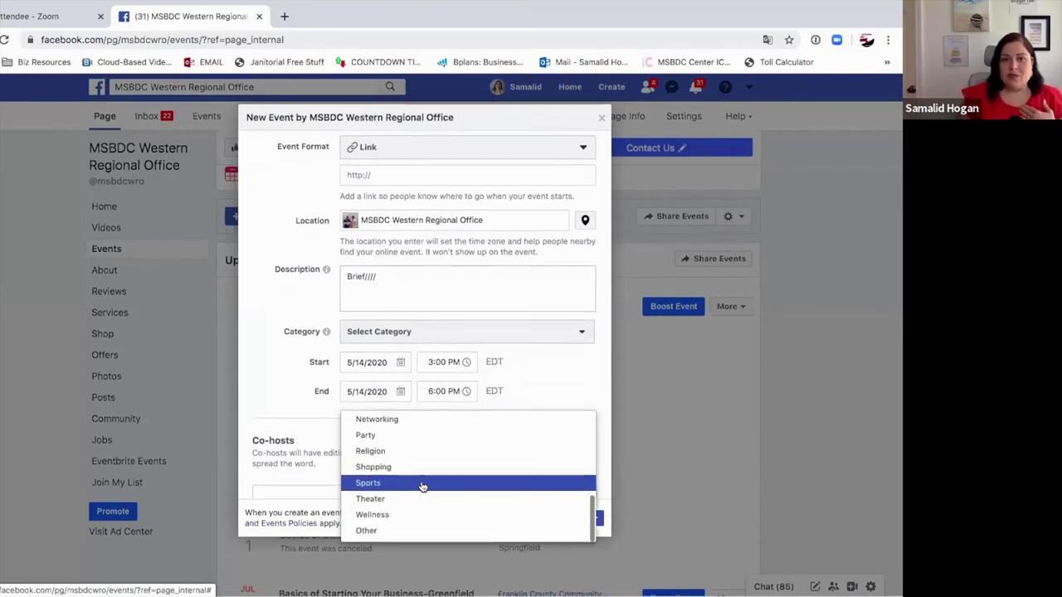
scroll(431, 484, "up", 5)
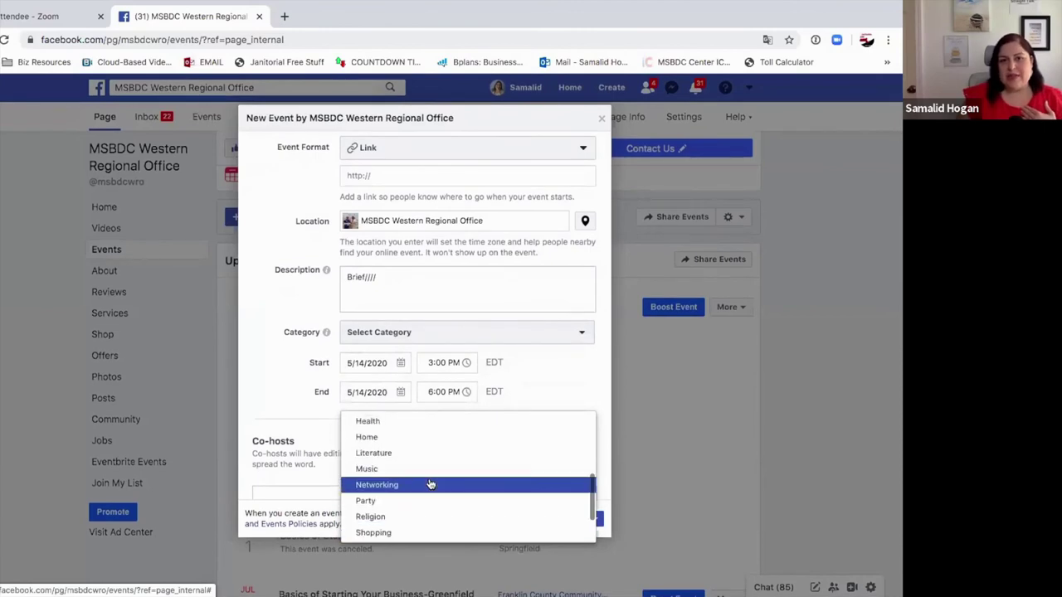
scroll(430, 484, "up", 3)
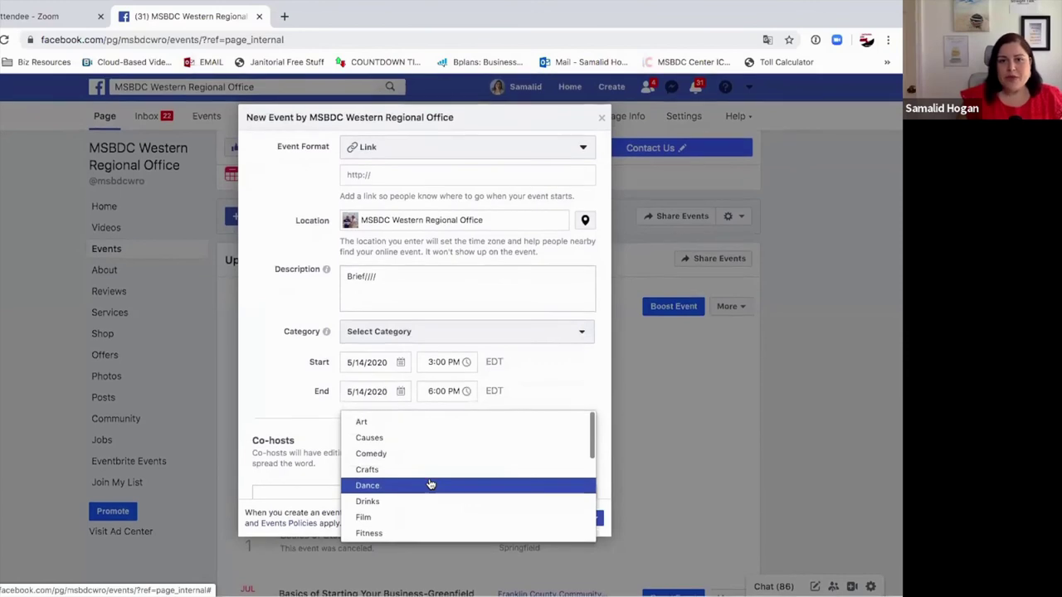
scroll(431, 483, "down", 3)
scroll(431, 483, "down", 3)
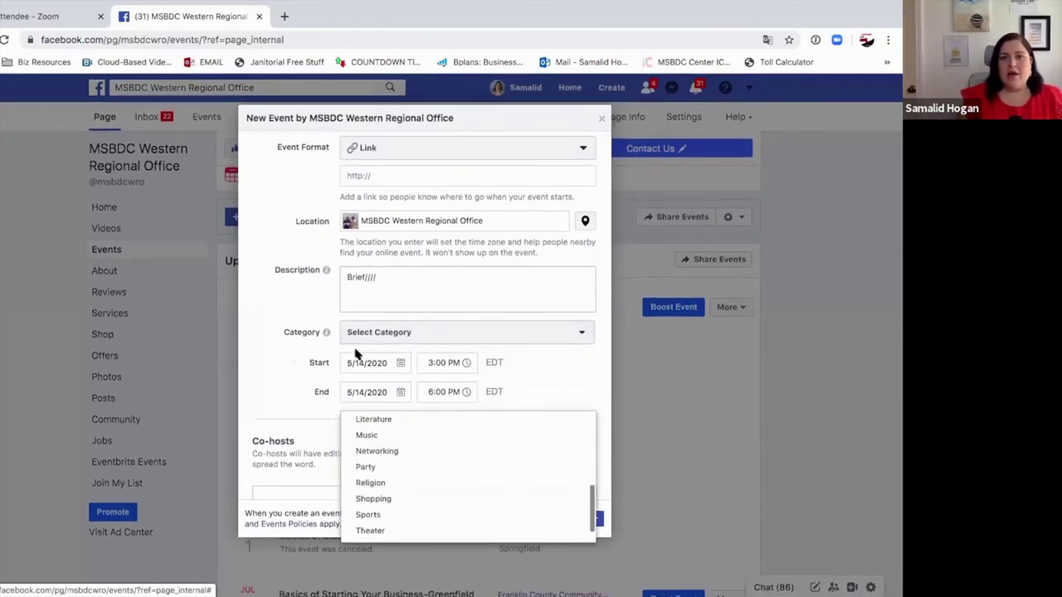
left_click(417, 394)
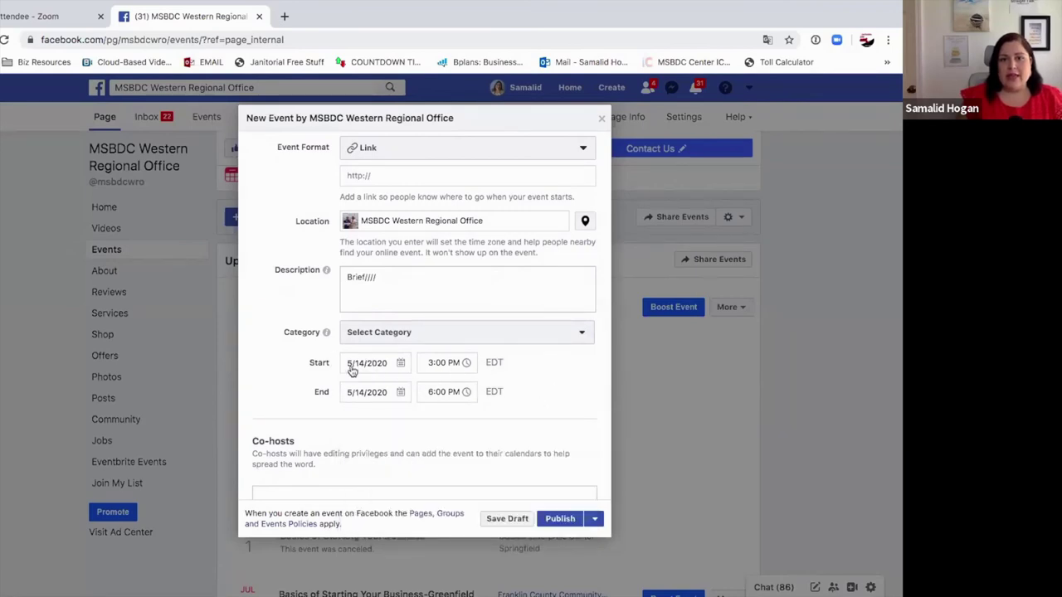
Step: Search the co-hosts for "center for" and add Center for Women & Enterprise as a co-host of the event
scroll(459, 371, "down", 2)
scroll(461, 376, "down", 2)
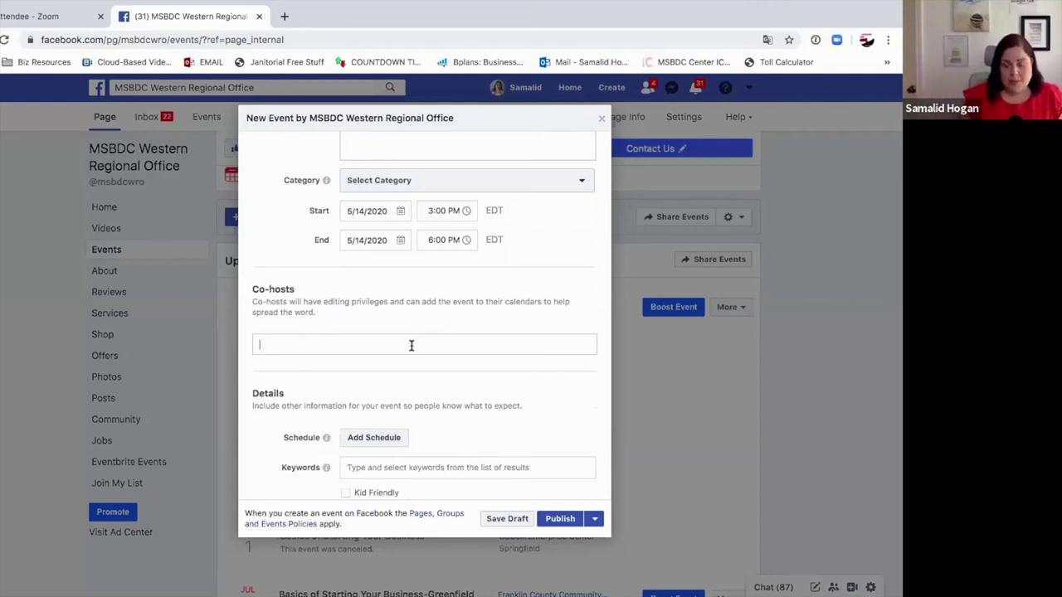
type("center")
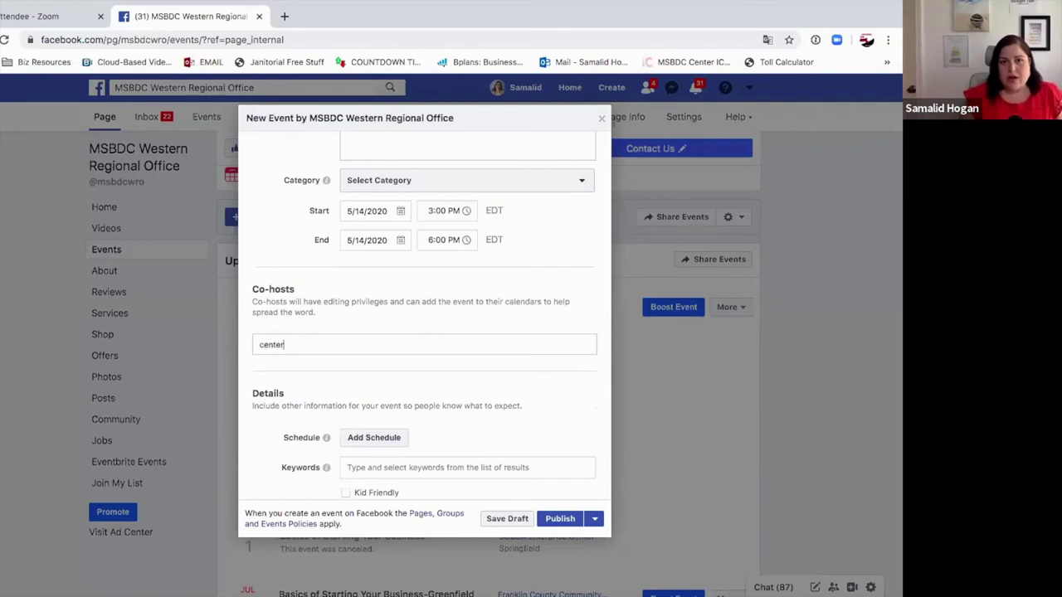
type(" f")
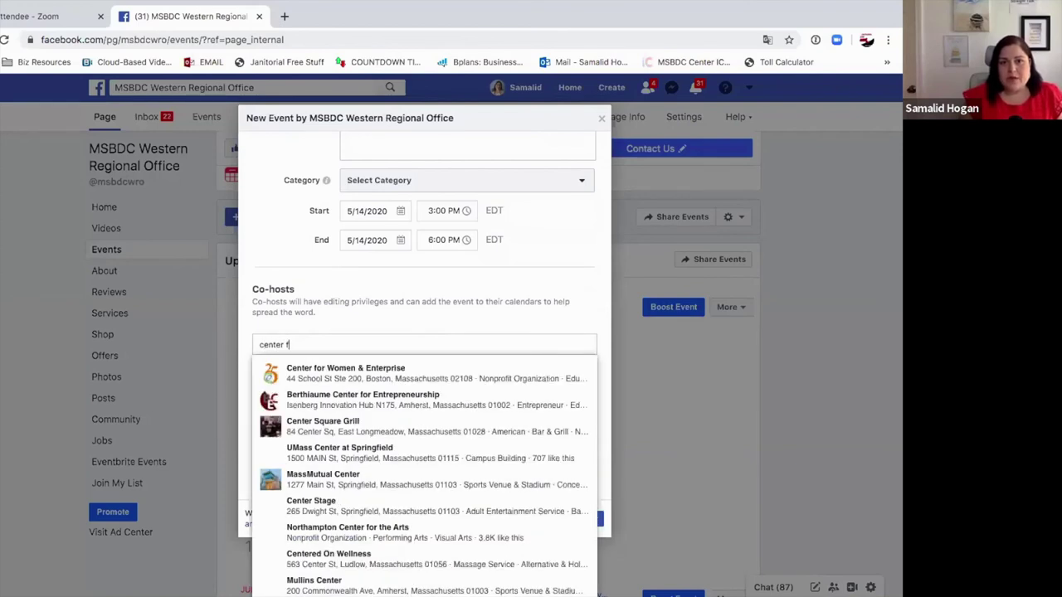
type("or")
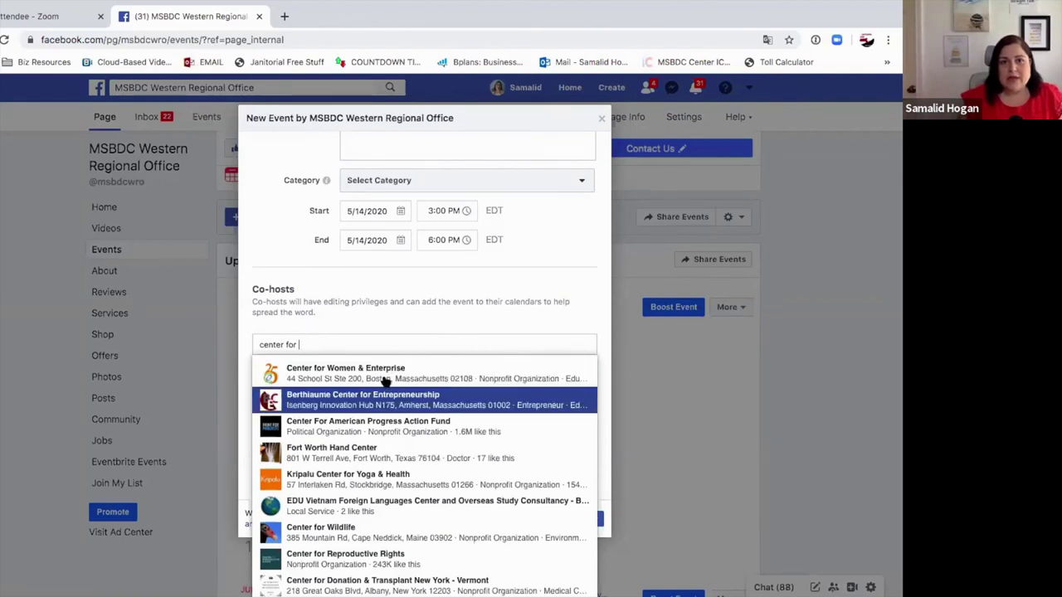
left_click(385, 380)
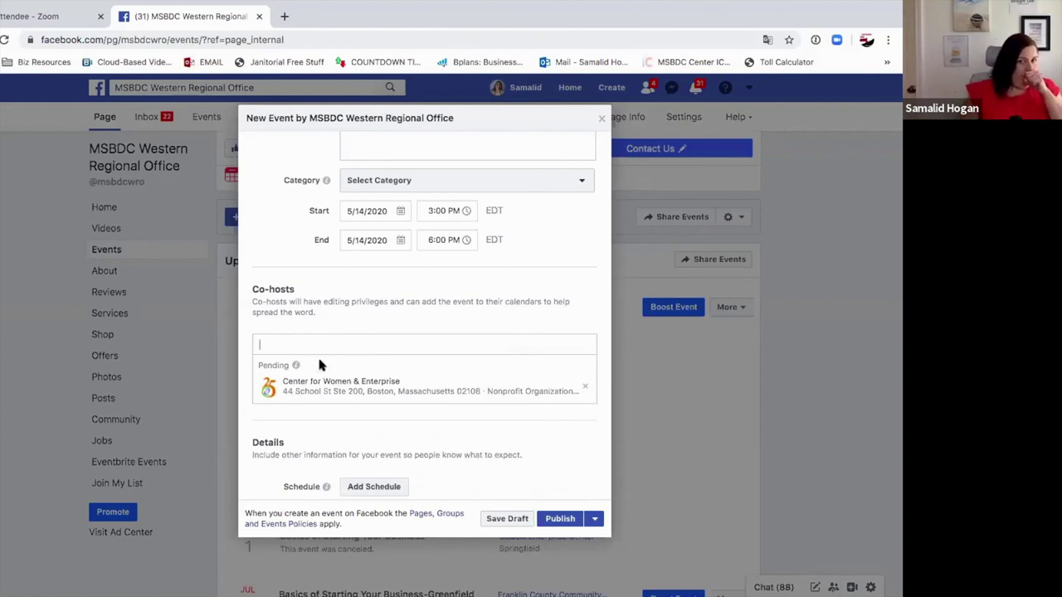
mouse_move(296, 367)
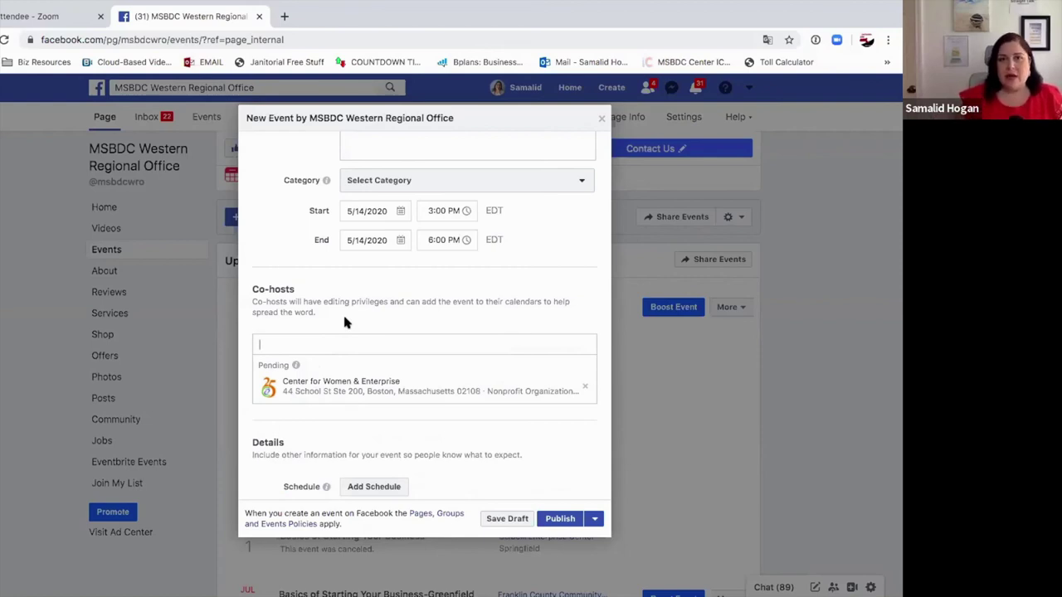
mouse_move(488, 4)
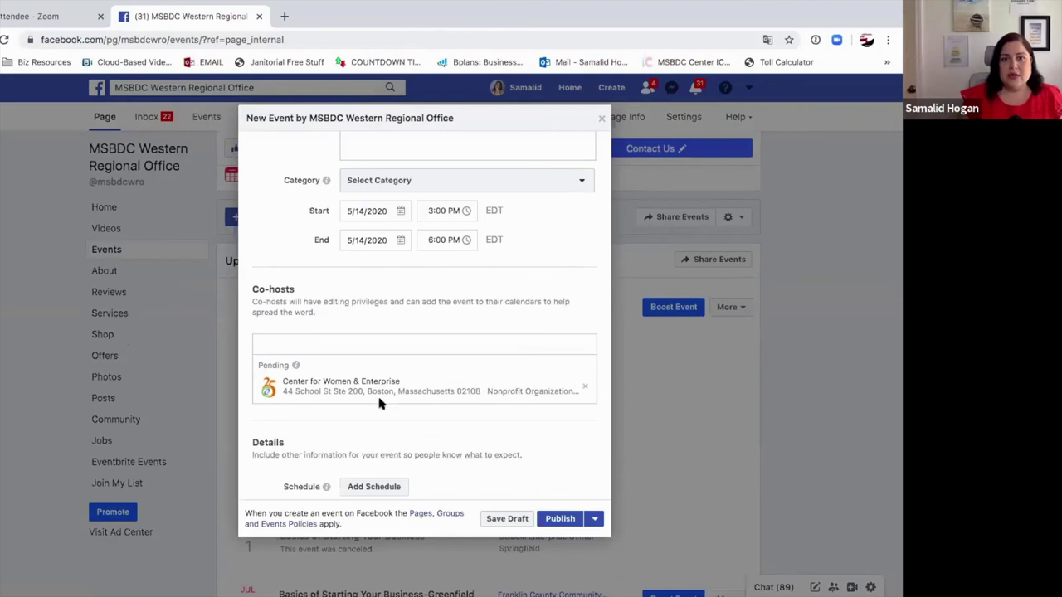
Step: Try out an event schedule with two items named Part 1 and Part 2, and discard it
scroll(372, 429, "down", 5)
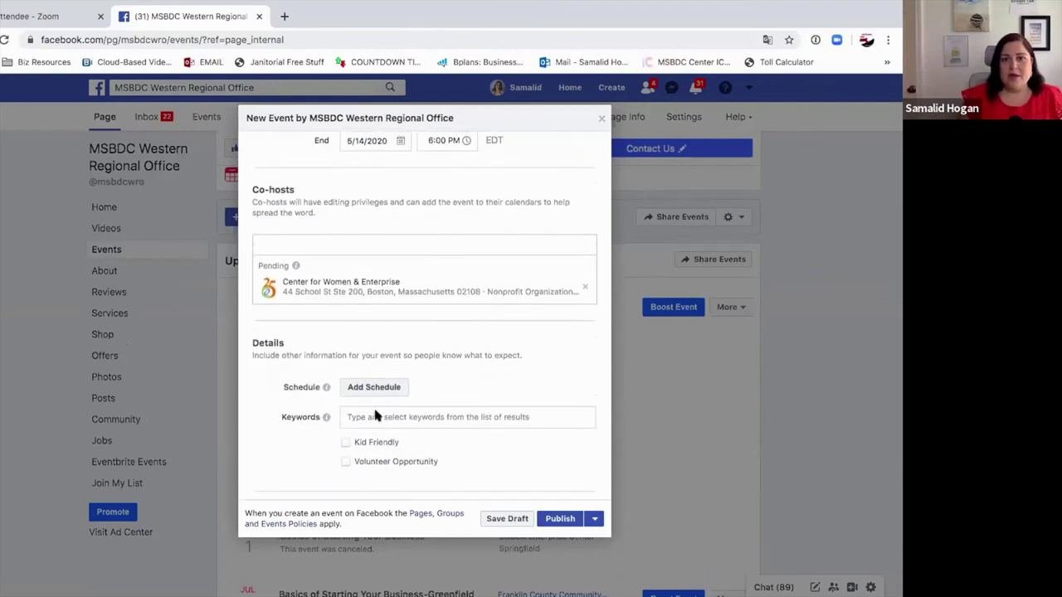
left_click(382, 388)
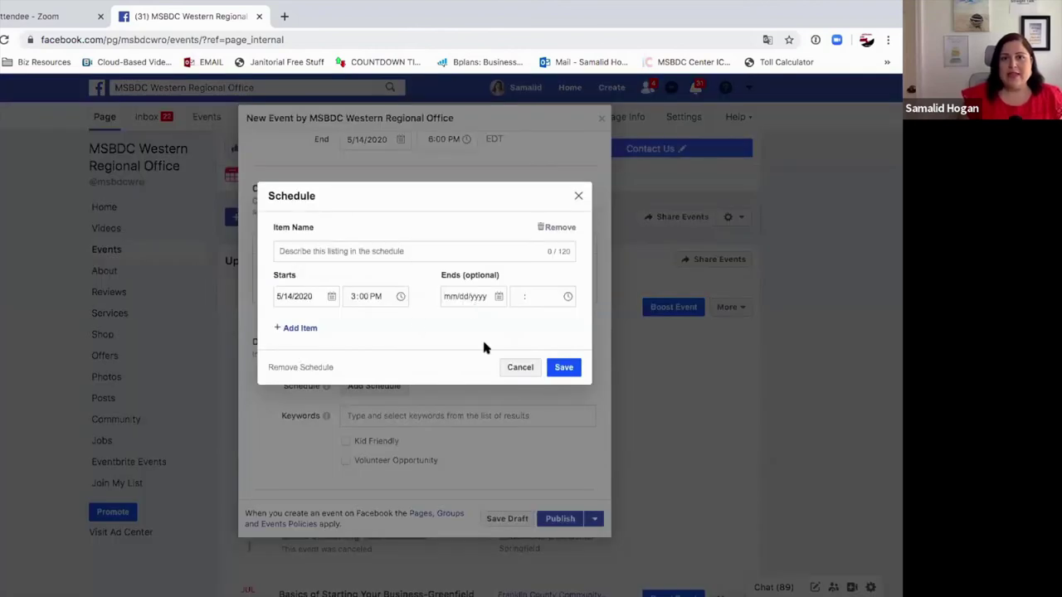
left_click(297, 329)
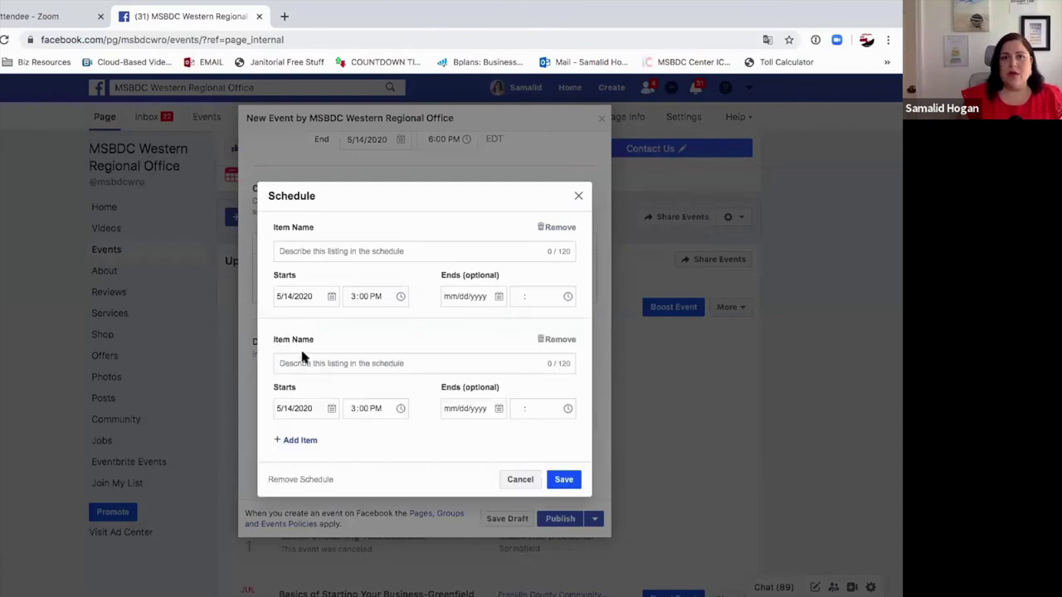
left_click(357, 252)
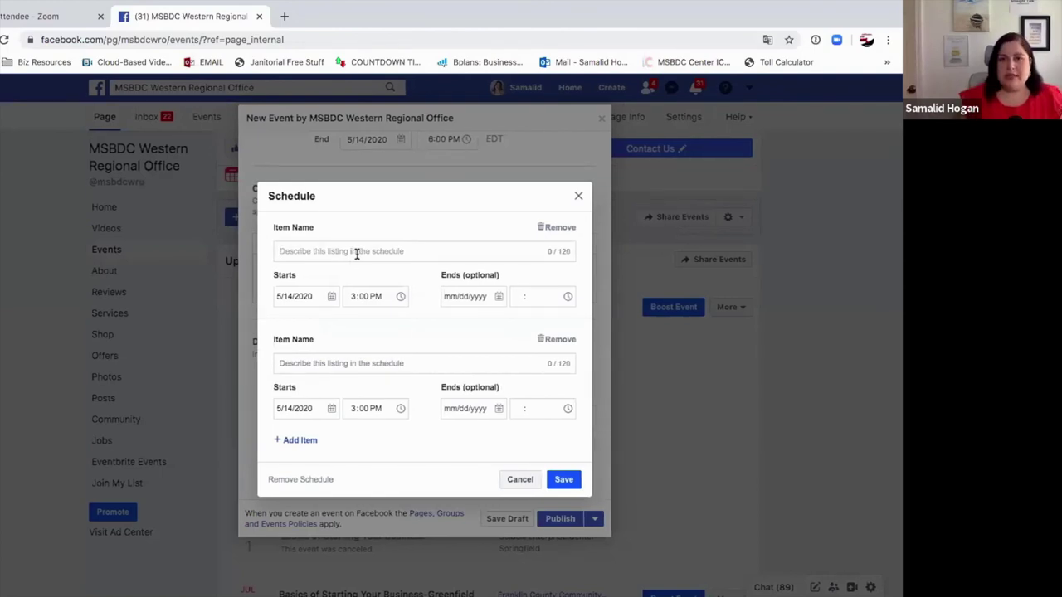
type("Part 1")
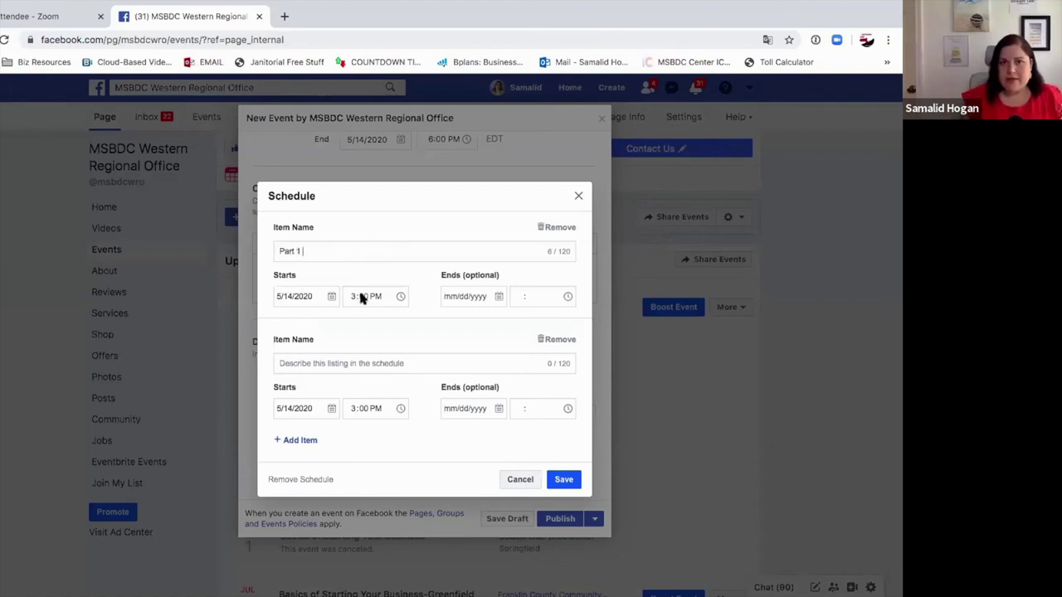
left_click(352, 366)
type("Part 2")
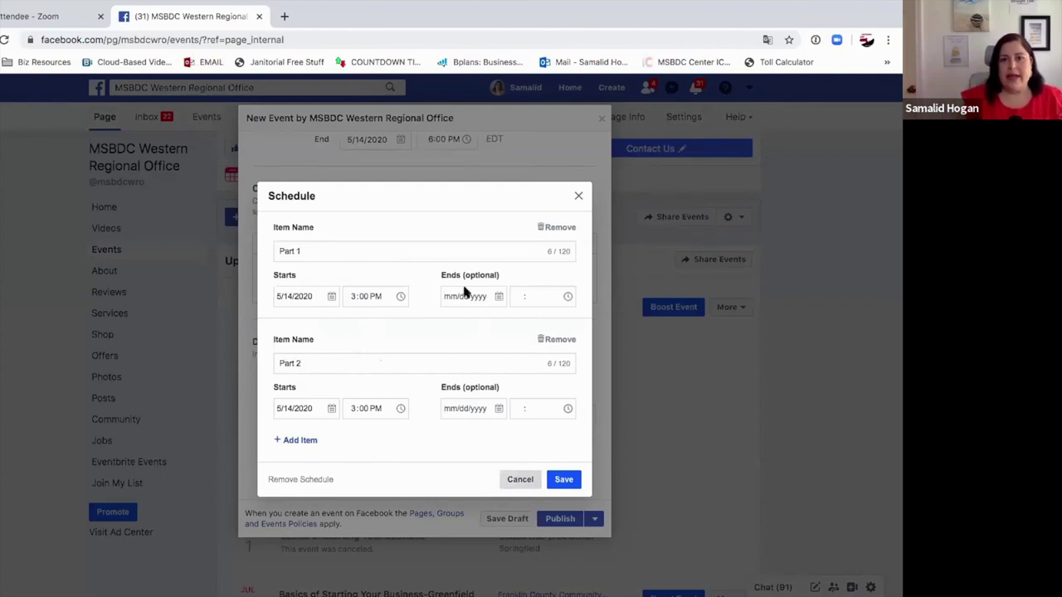
key("Escape")
left_click(518, 297)
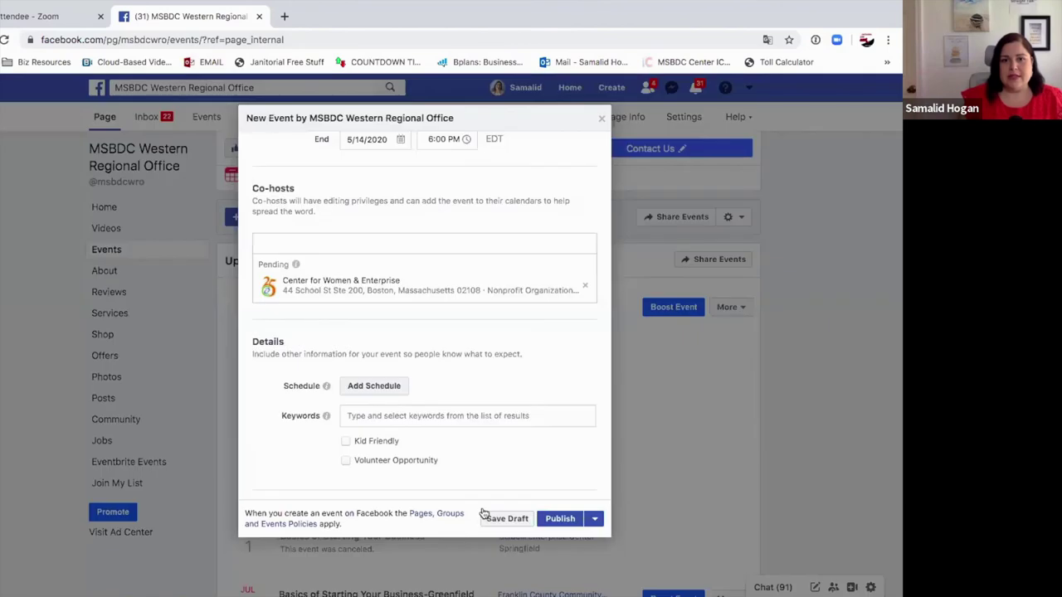
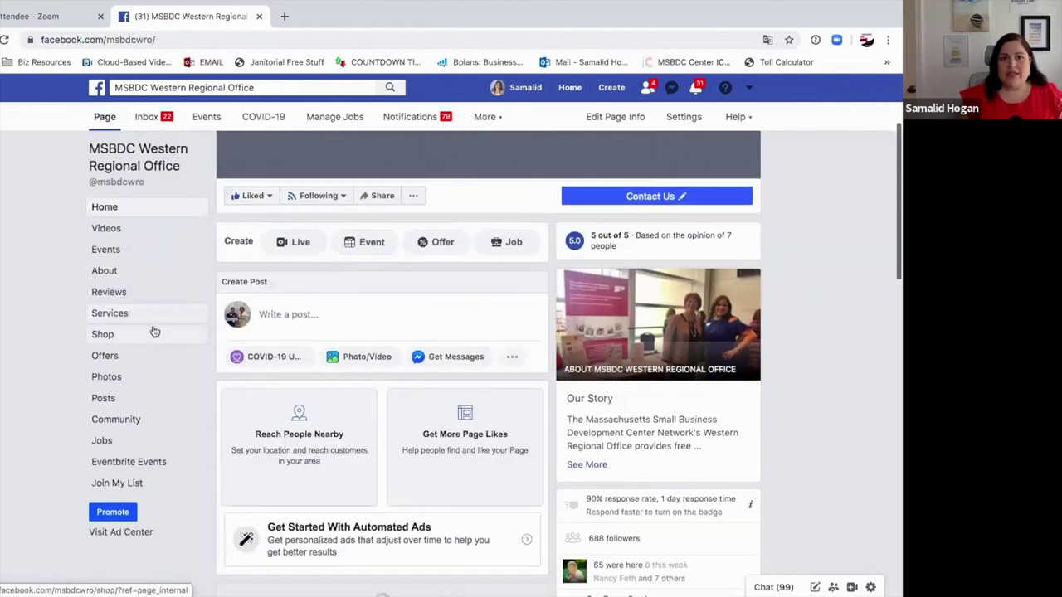
Step: Look through the page's home content, from videos and services down to the published event posts
scroll(153, 332, "down", 3)
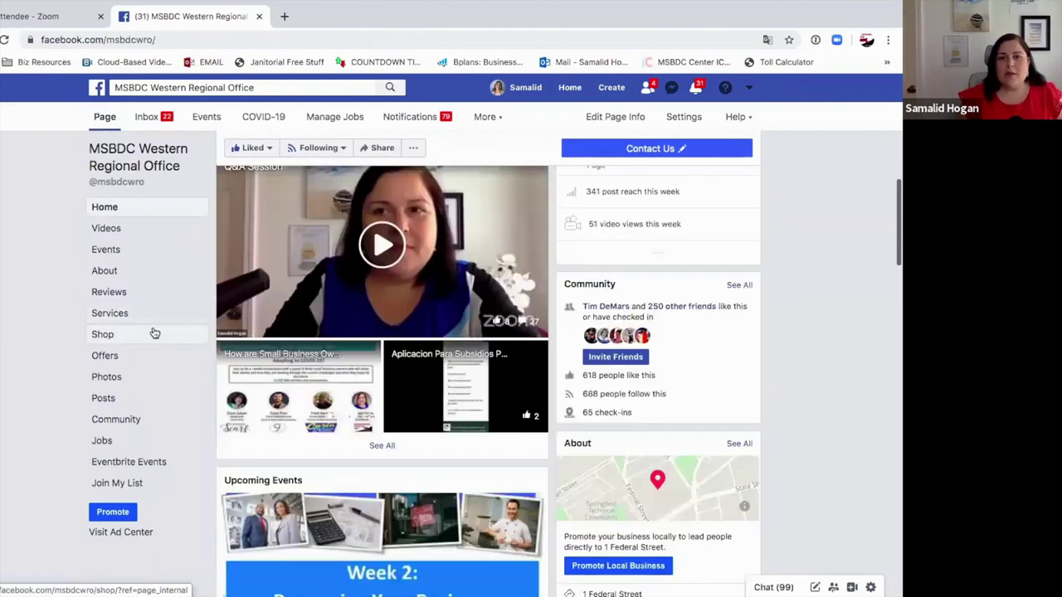
scroll(153, 333, "down", 15)
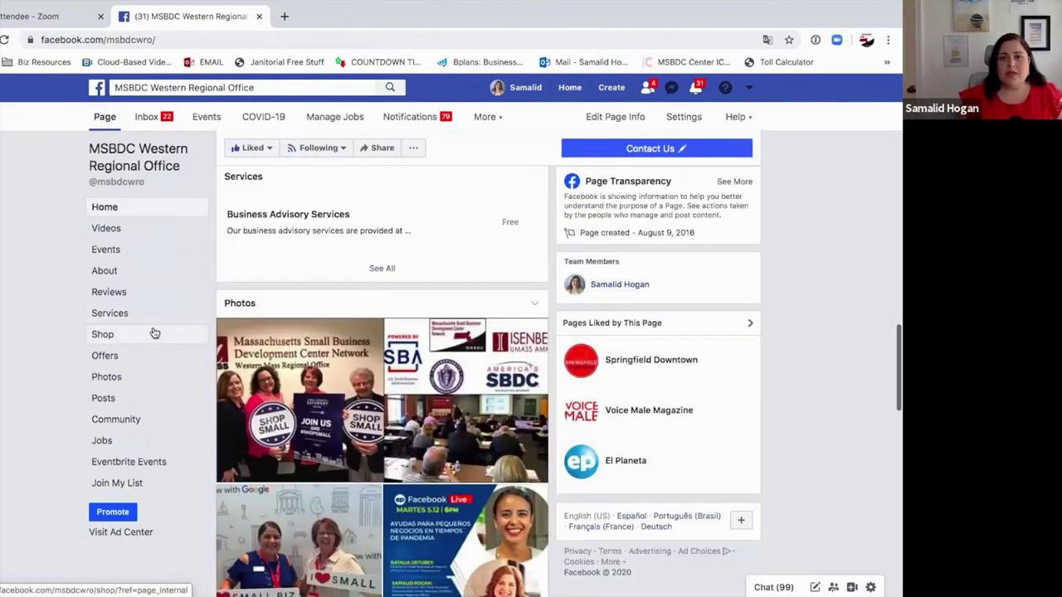
scroll(154, 333, "down", 10)
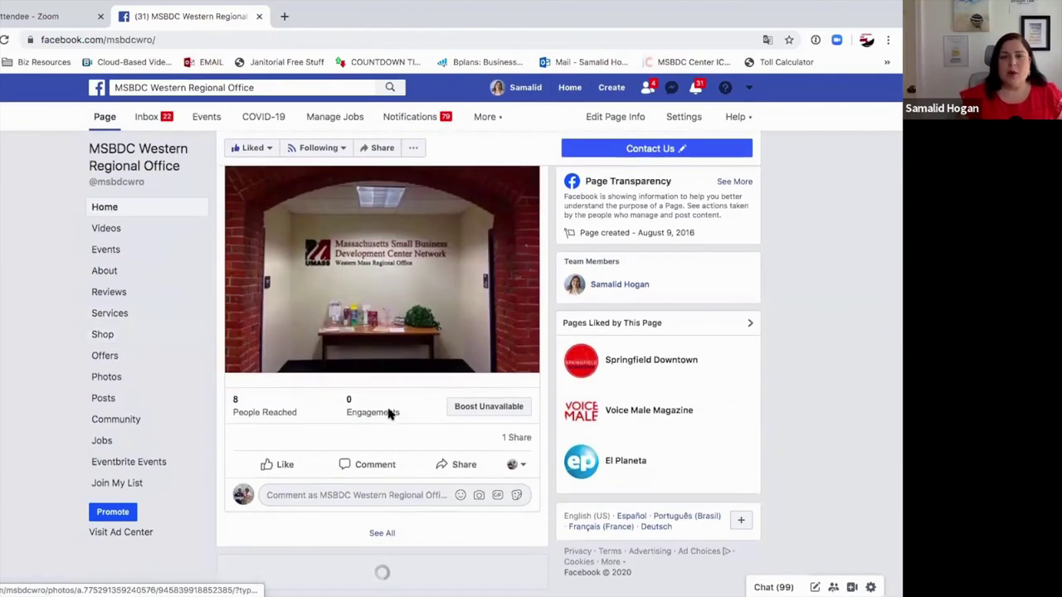
scroll(423, 411, "down", 1)
scroll(424, 416, "down", 5)
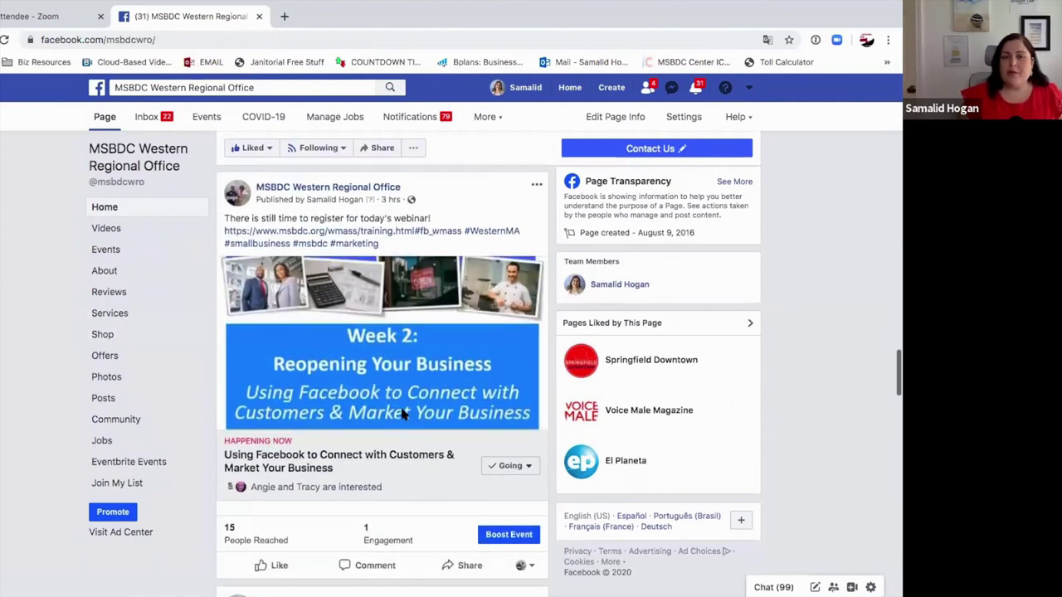
scroll(403, 415, "down", 5)
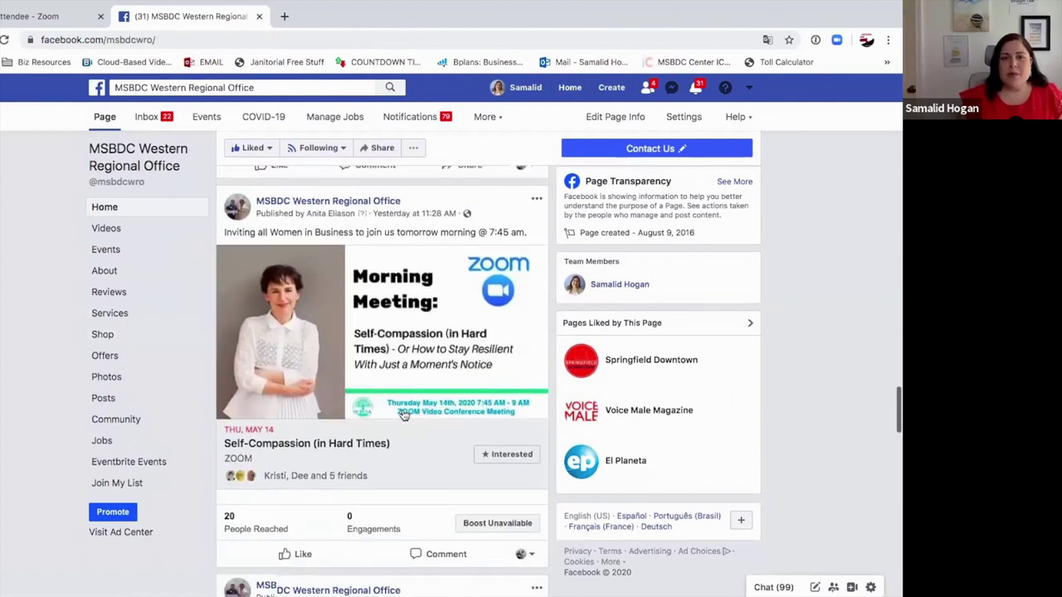
Step: Start boosting the Spanish-language El Planeta Facebook Live interview post from May 12 and request a manual review of its image
scroll(404, 415, "down", 3)
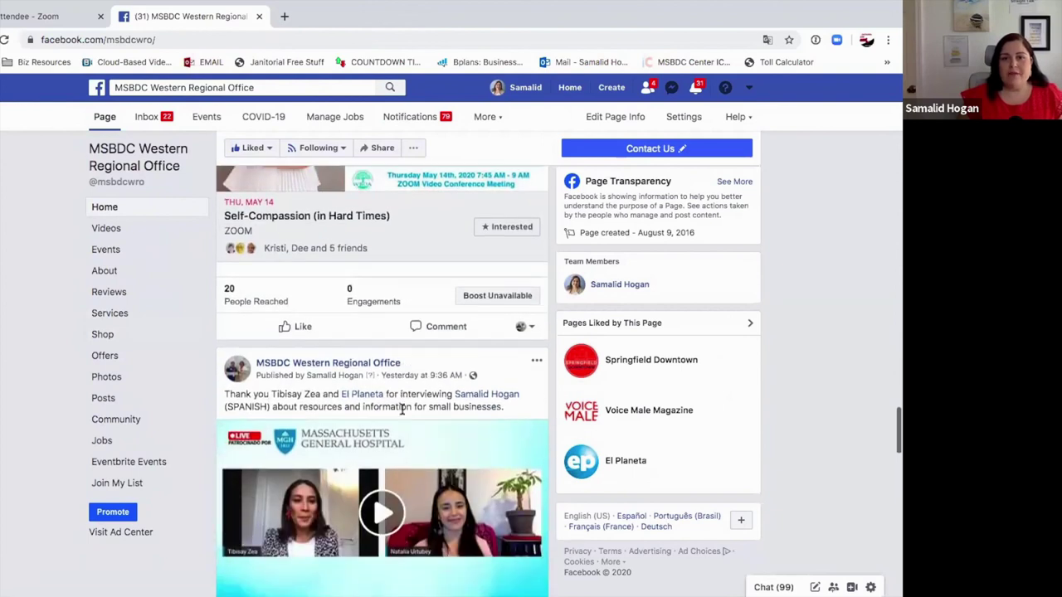
scroll(402, 414, "down", 13)
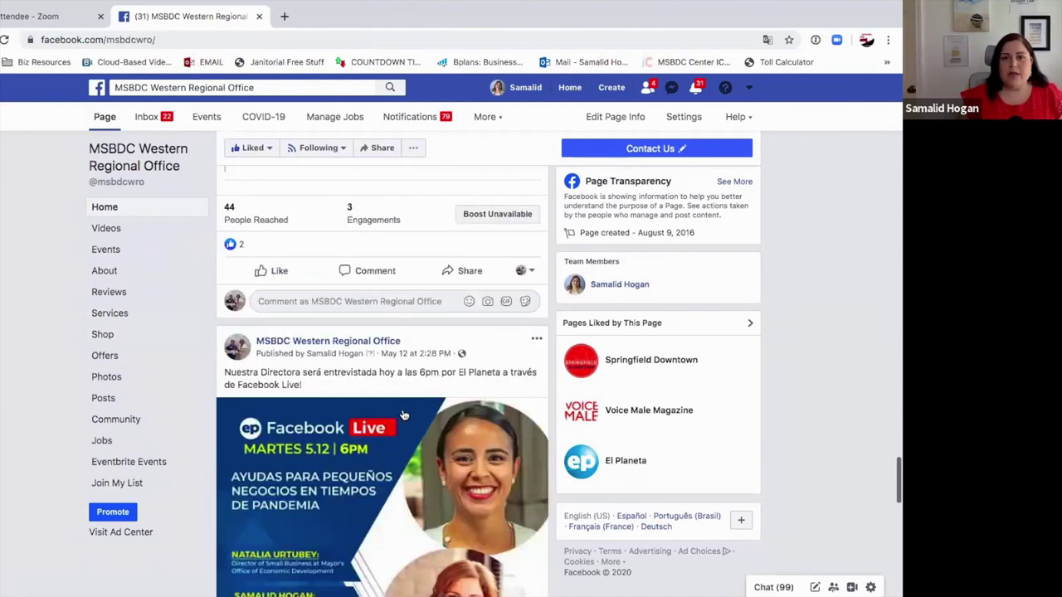
scroll(464, 435, "down", 5)
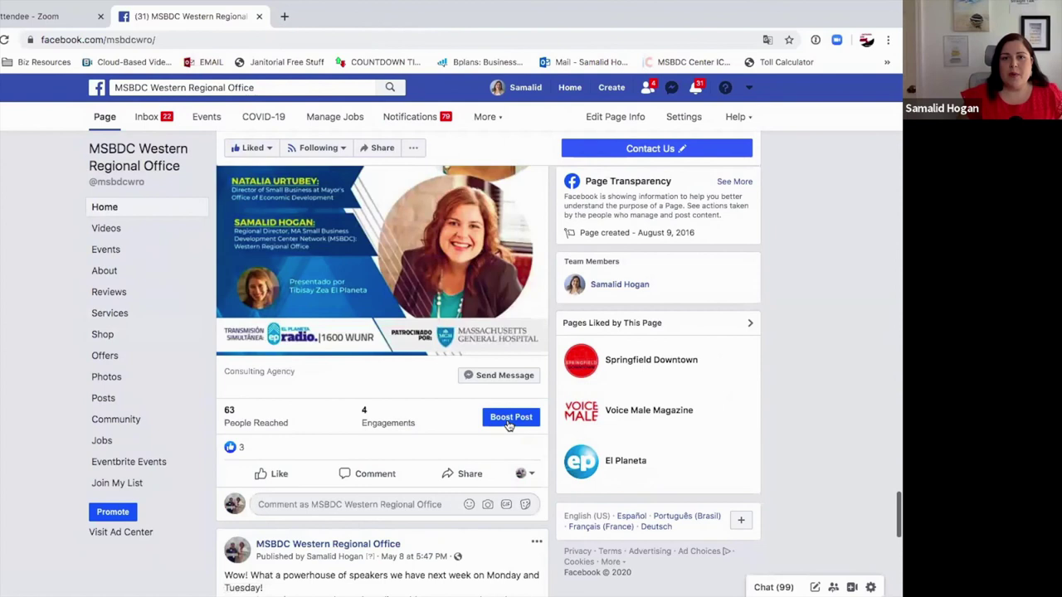
left_click(509, 424)
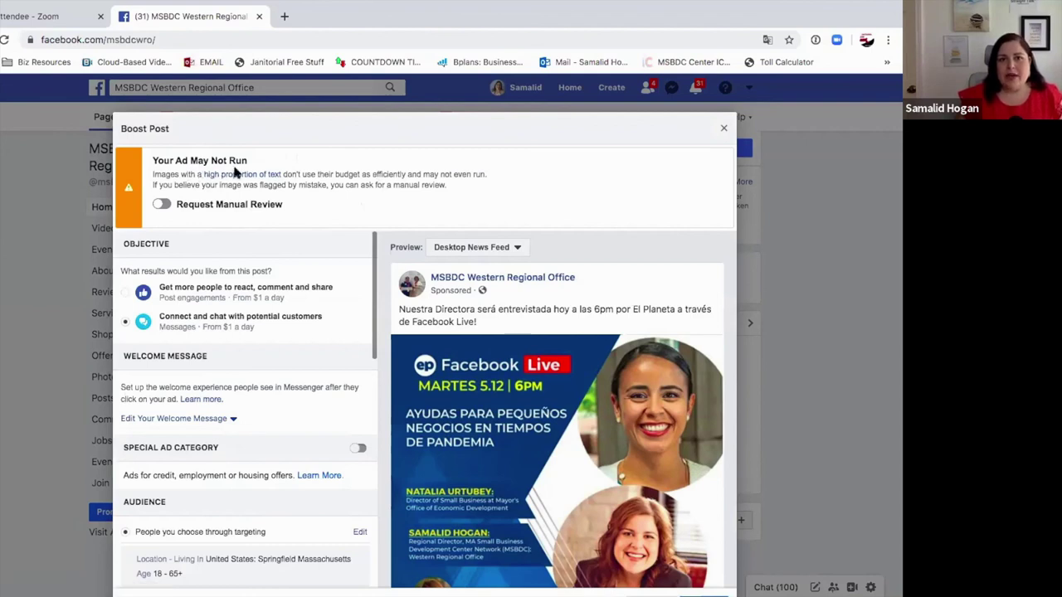
left_click(158, 206)
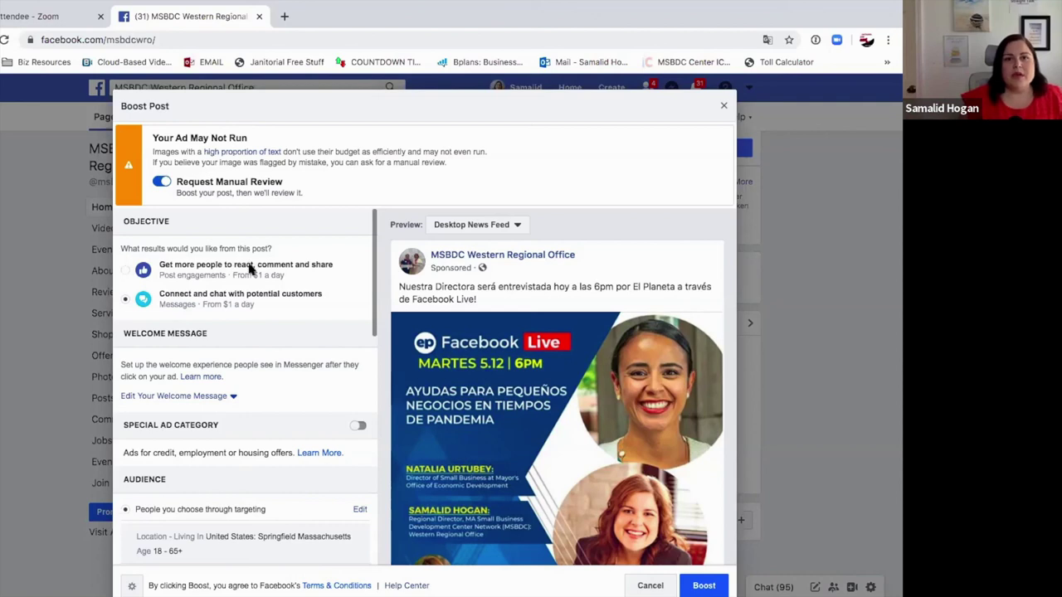
Step: Review the boost's objective and welcome message settings, and set the audience to People who like your Page
scroll(178, 257, "down", 1)
scroll(174, 253, "down", 1)
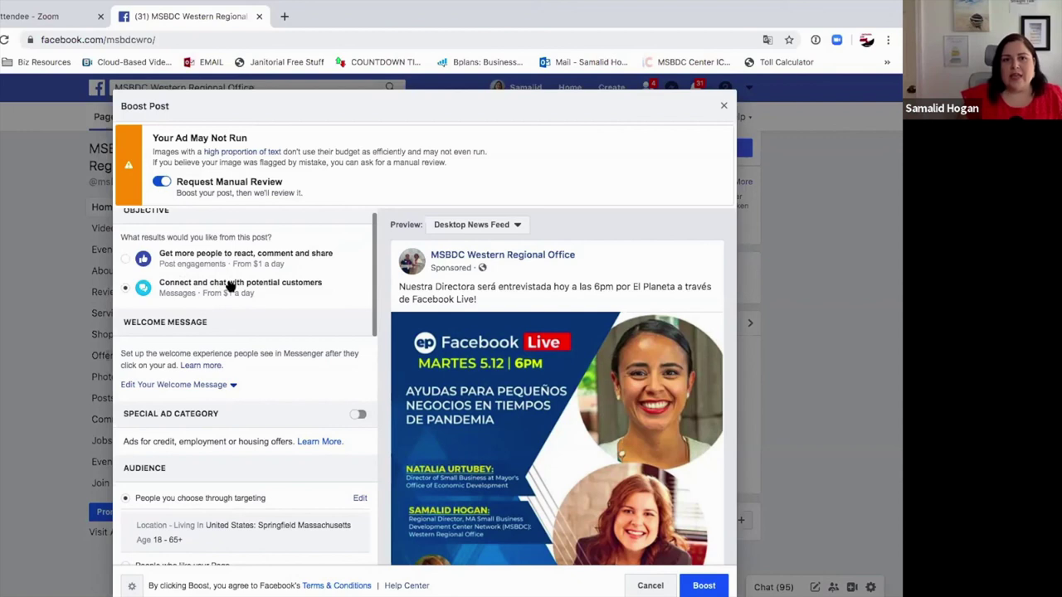
scroll(241, 322, "down", 2)
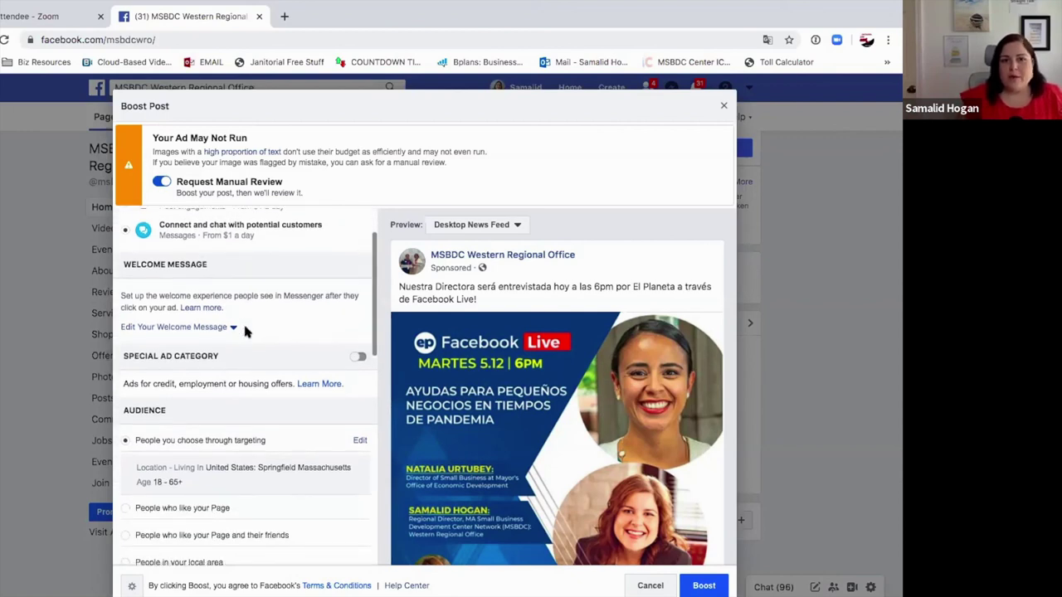
scroll(241, 332, "down", 3)
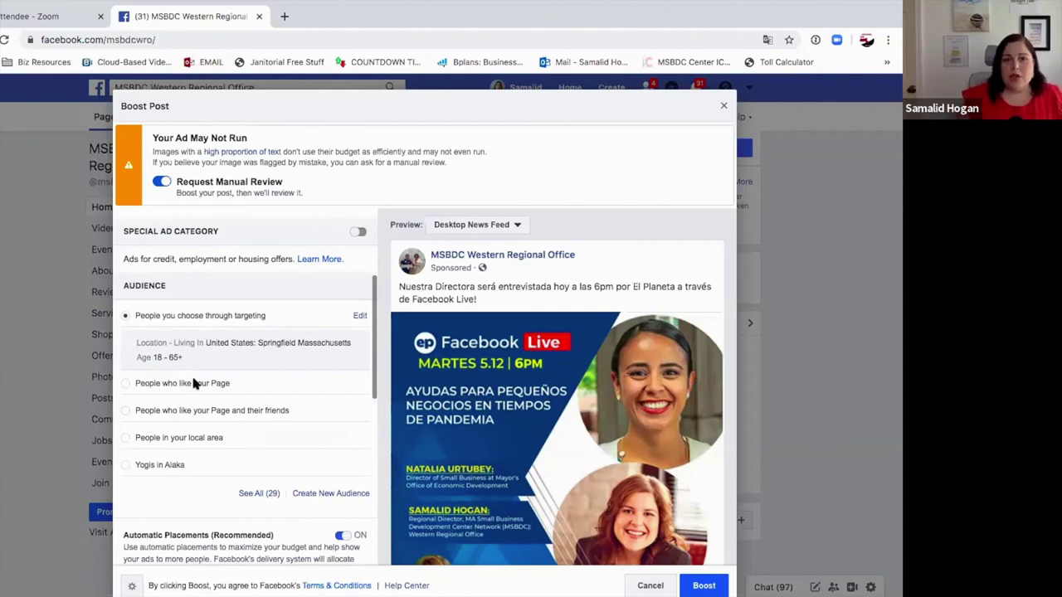
scroll(195, 383, "down", 1)
scroll(193, 381, "down", 1)
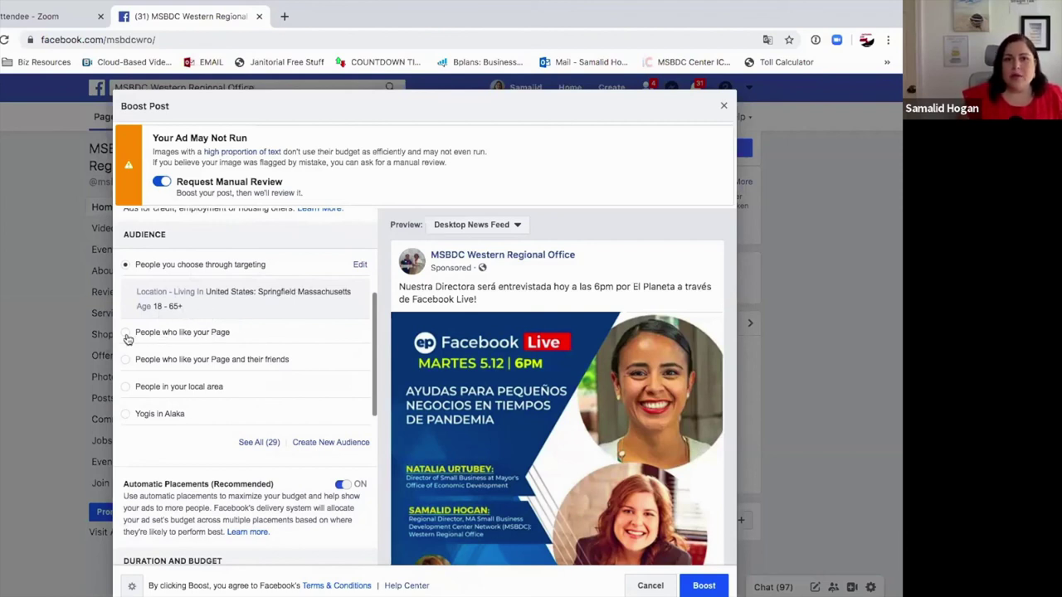
left_click(158, 333)
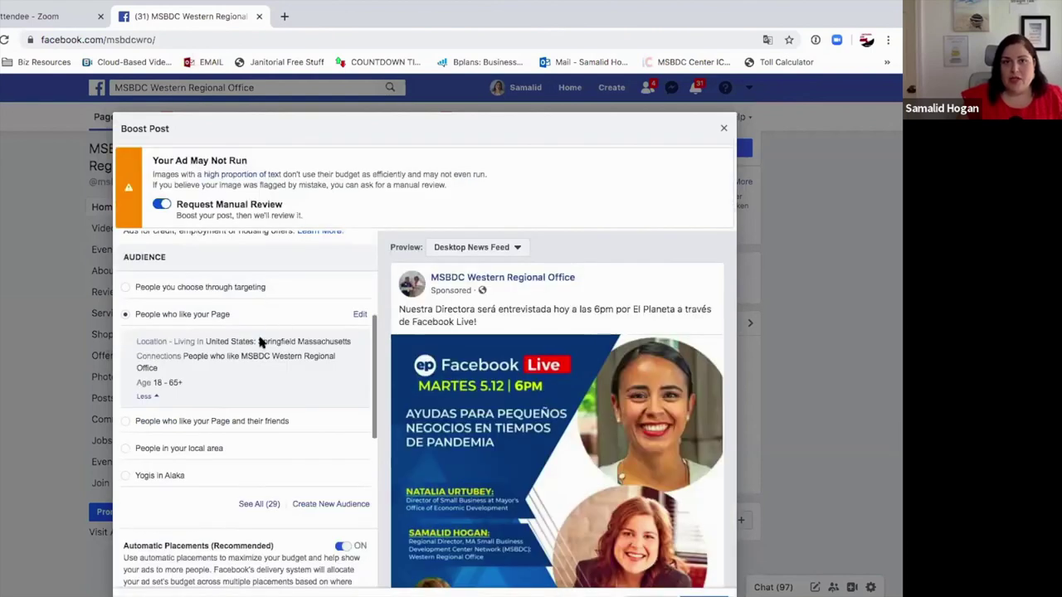
Step: Switch the boost's audience to People who like your Page and their friends
scroll(253, 347, "down", 2)
scroll(246, 347, "up", 1)
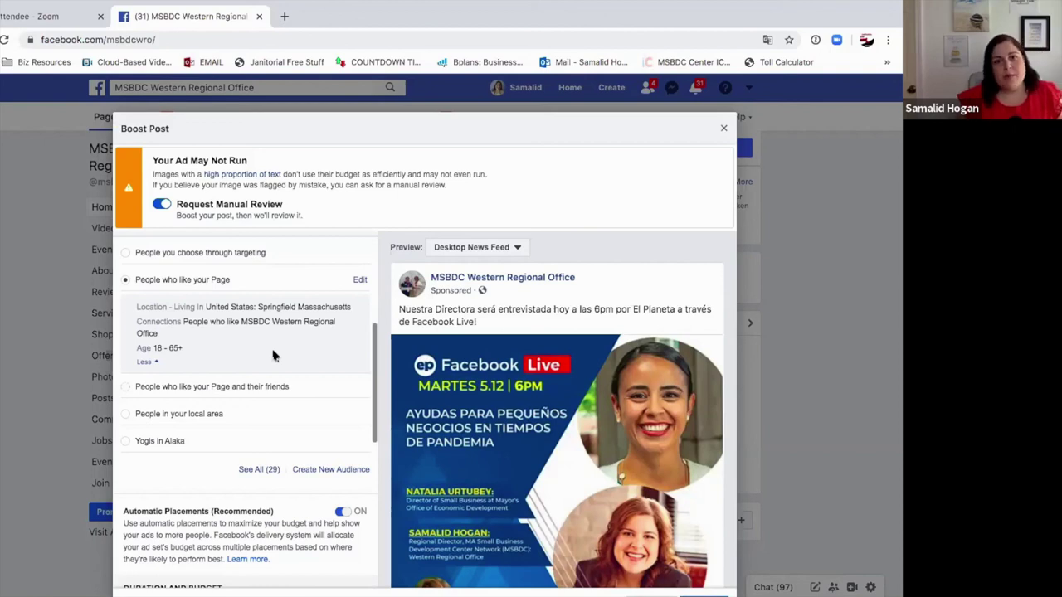
scroll(274, 355, "down", 1)
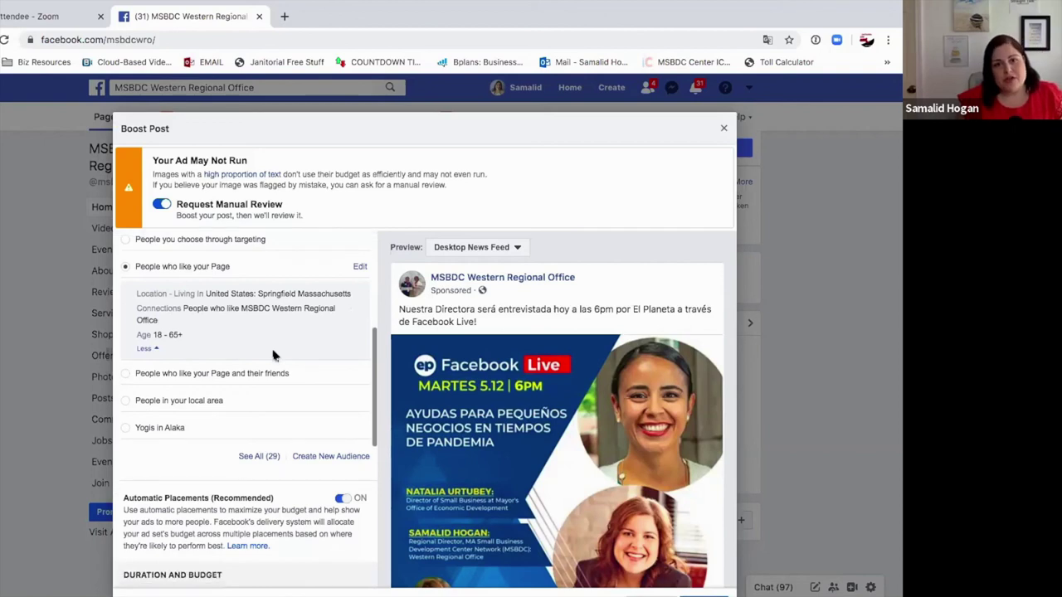
left_click(125, 374)
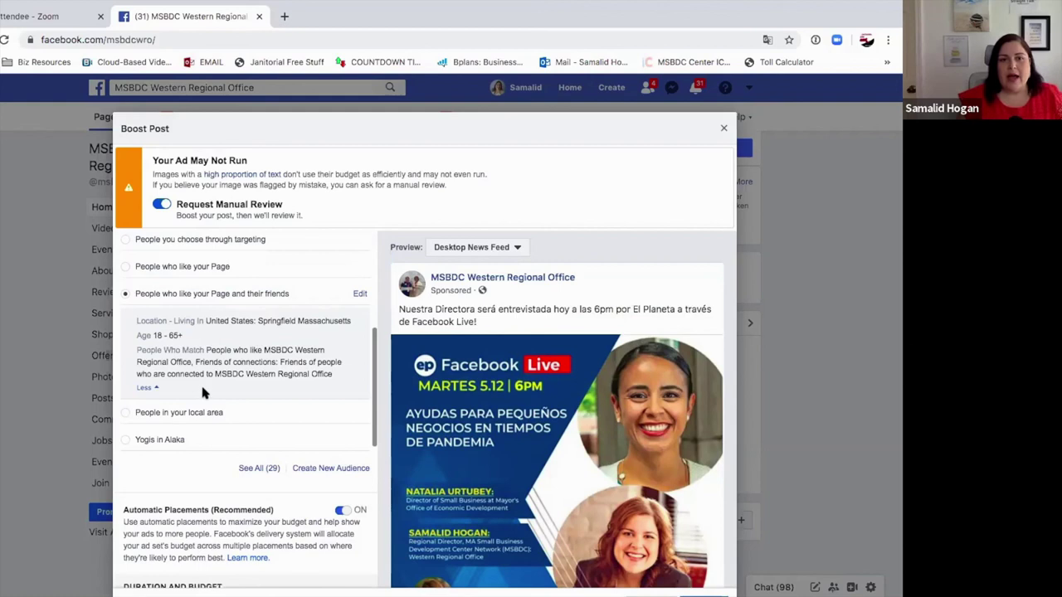
Step: Set the boost's audience to People in your local area and look over the radius choices without picking another one
scroll(200, 386, "down", 1)
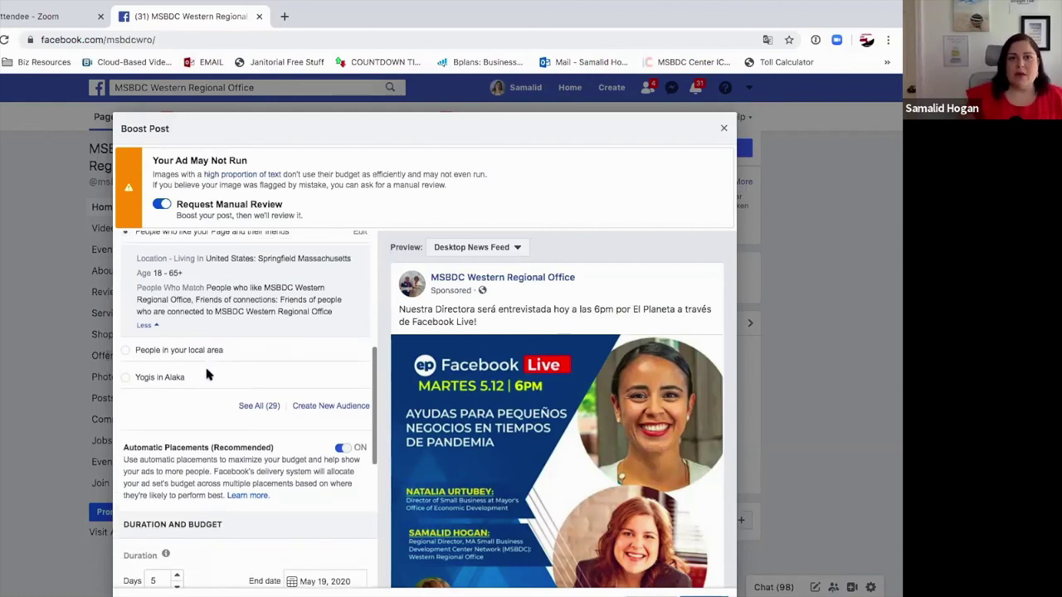
scroll(205, 365, "up", 1)
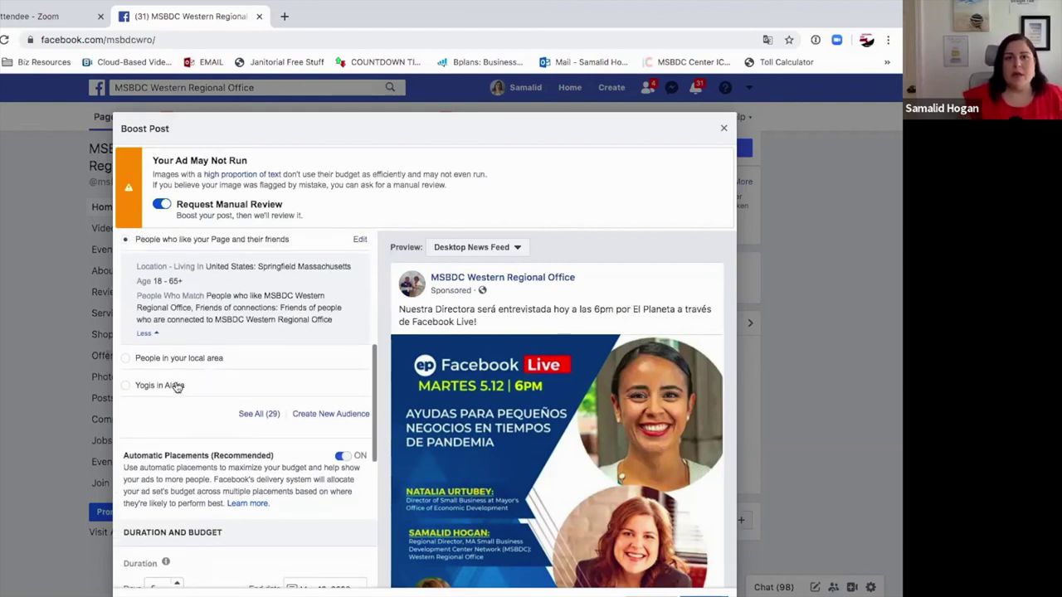
left_click(126, 359)
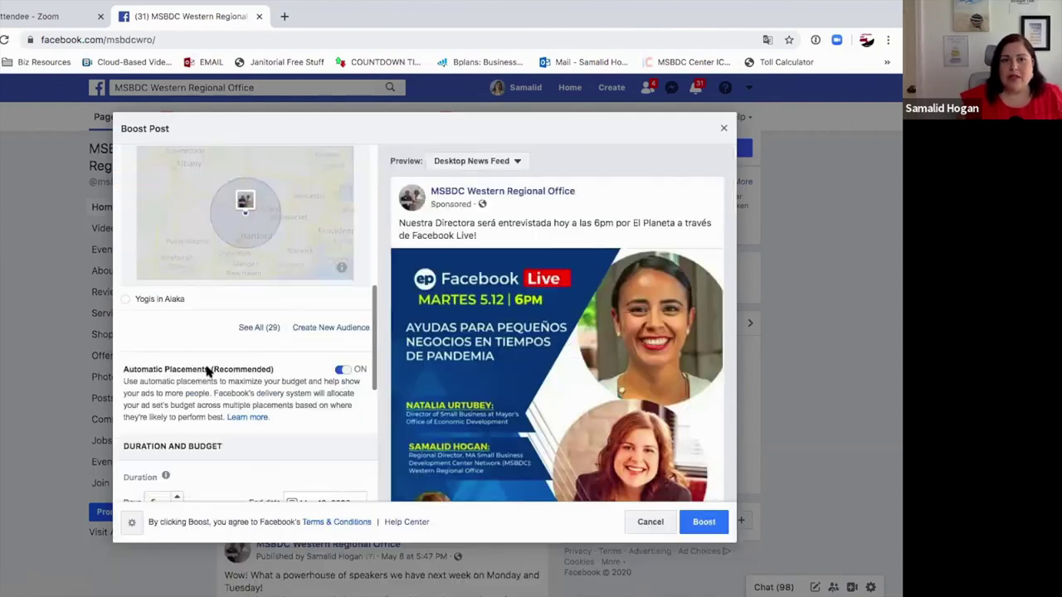
scroll(237, 307, "up", 1)
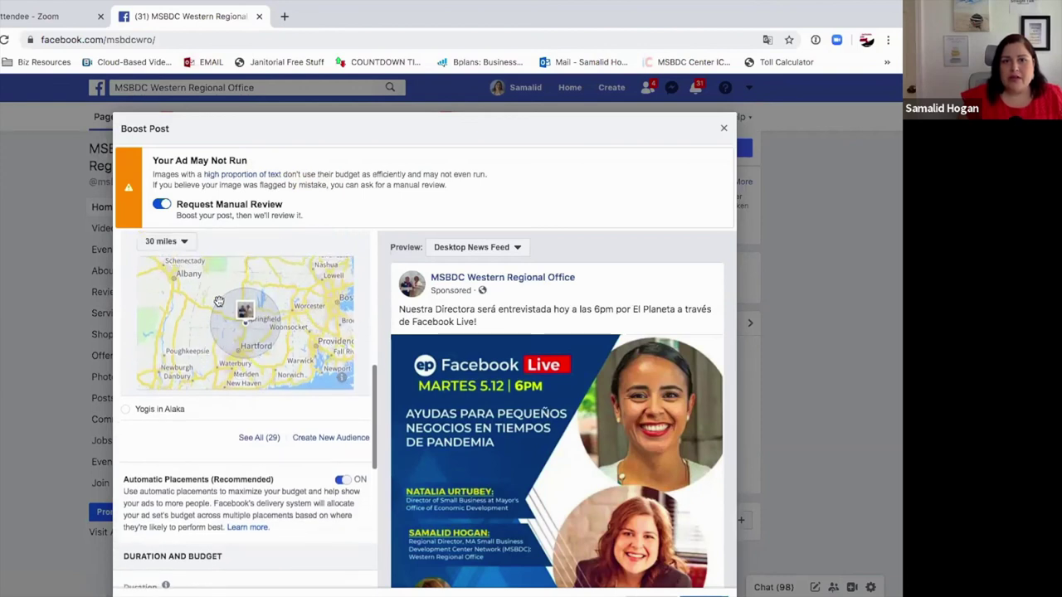
left_click(184, 256)
scroll(197, 292, "up", 3)
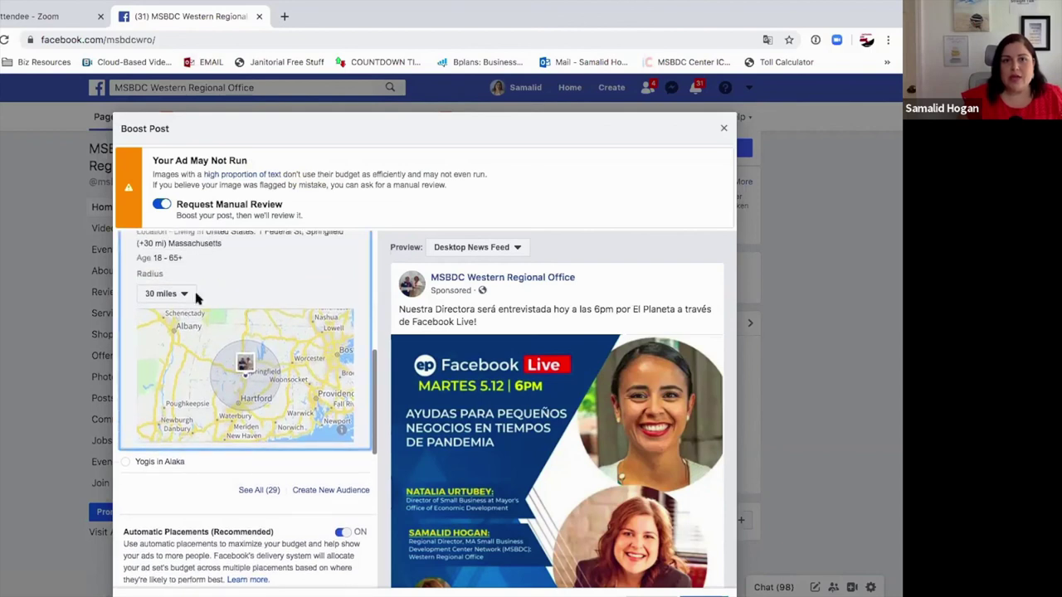
left_click(166, 358)
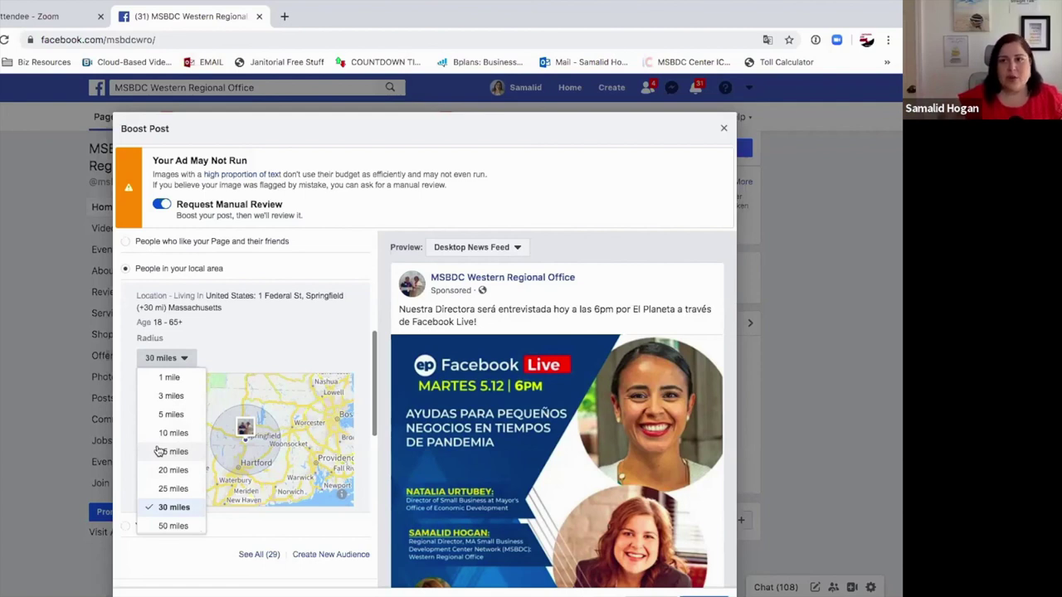
left_click(280, 339)
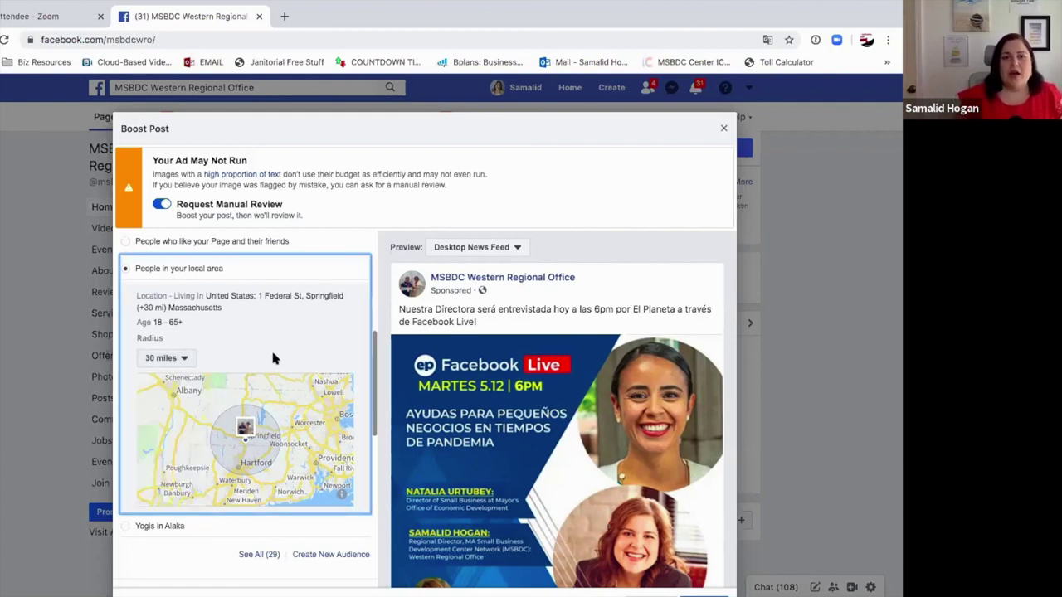
Step: Create a new audience for the boost and name it Business Owners in Springfield Only
scroll(175, 379, "down", 3)
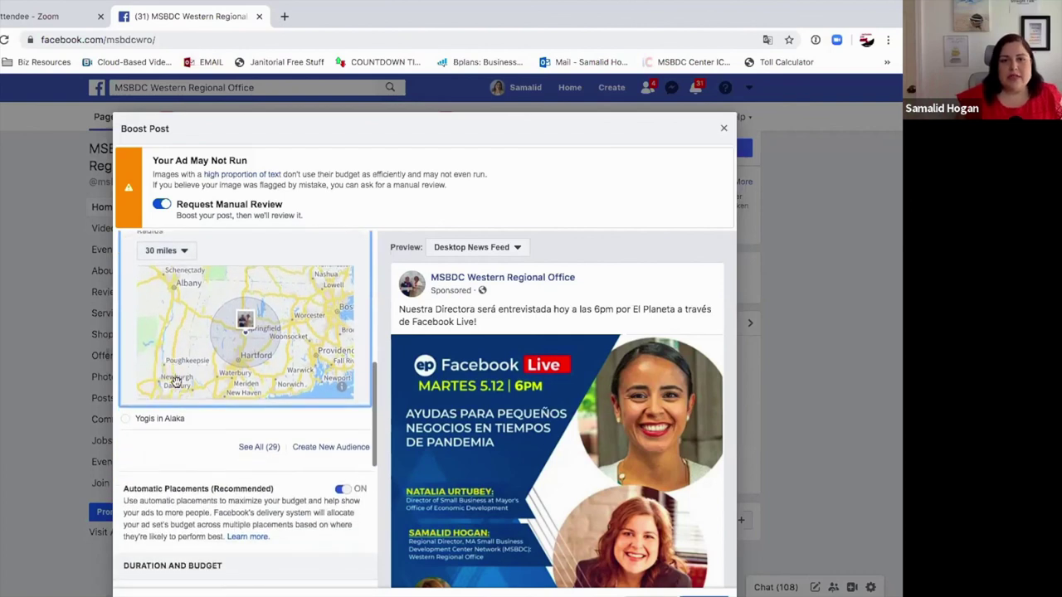
scroll(176, 381, "up", 2)
scroll(192, 417, "down", 1)
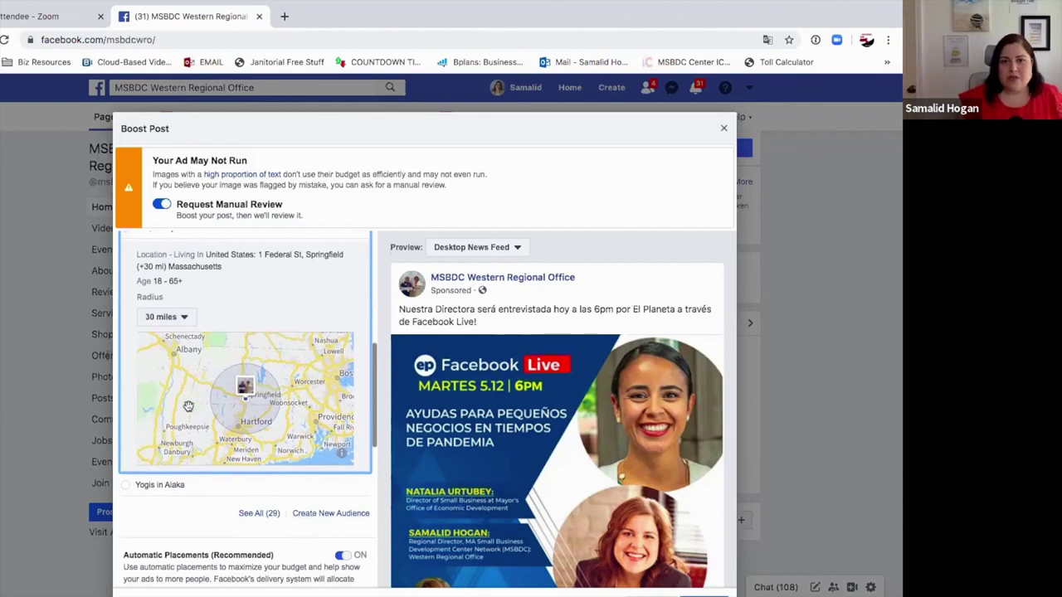
scroll(189, 407, "down", 2)
scroll(188, 406, "down", 1)
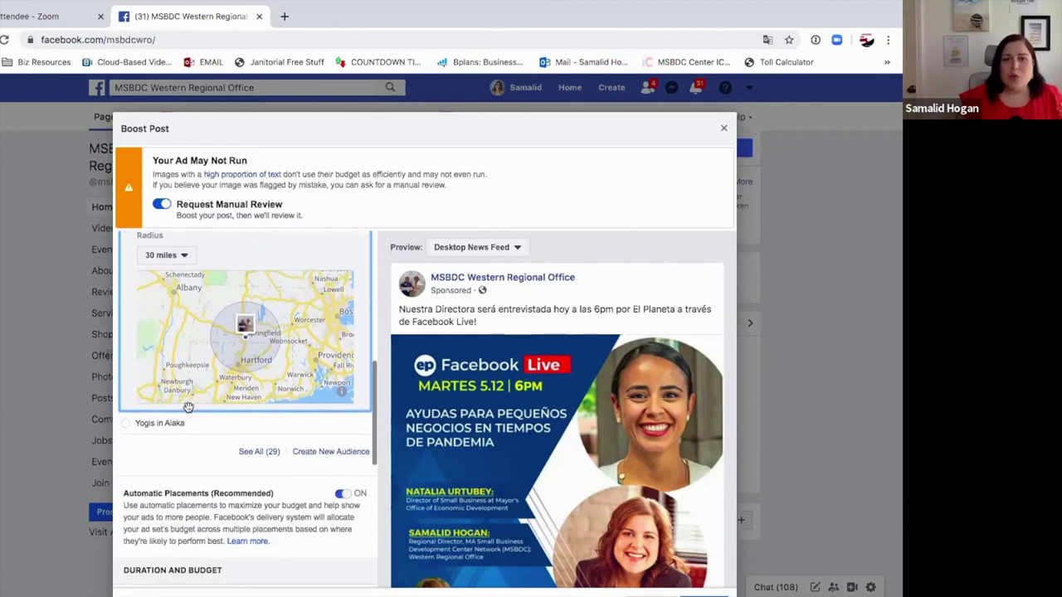
left_click(321, 463)
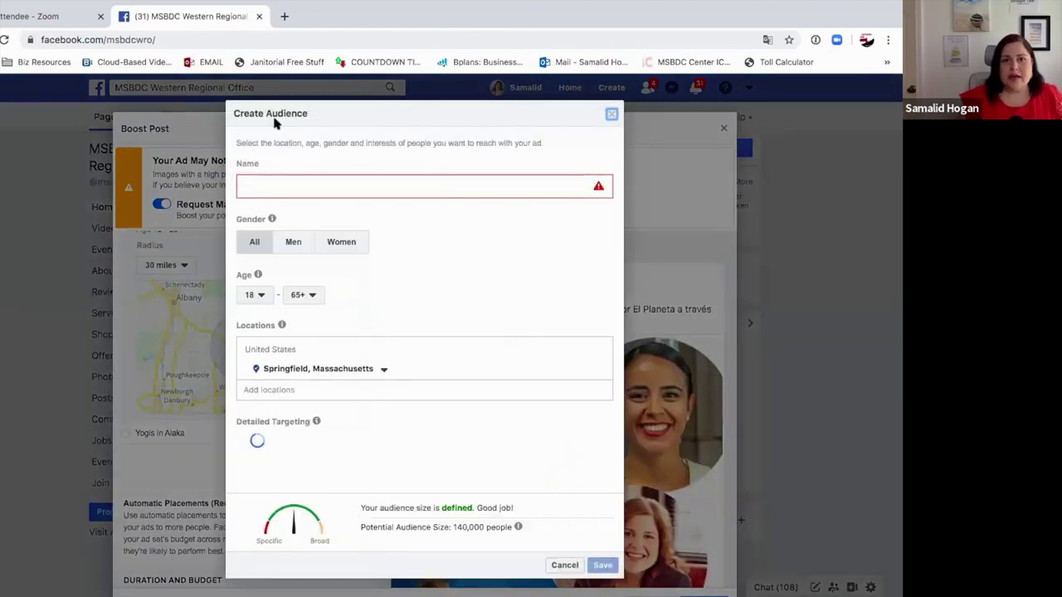
left_click(342, 186)
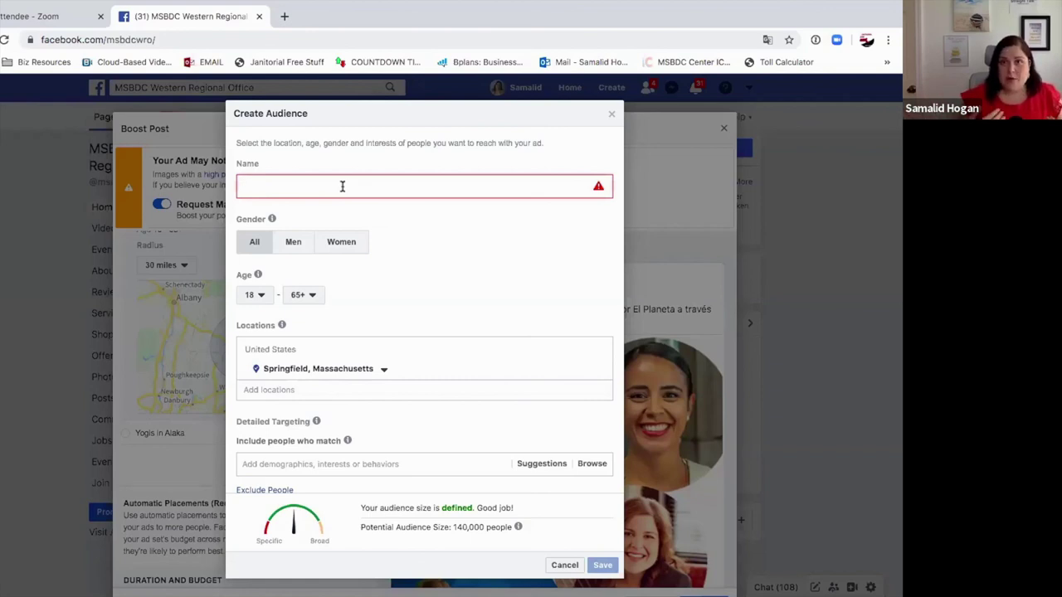
type("B")
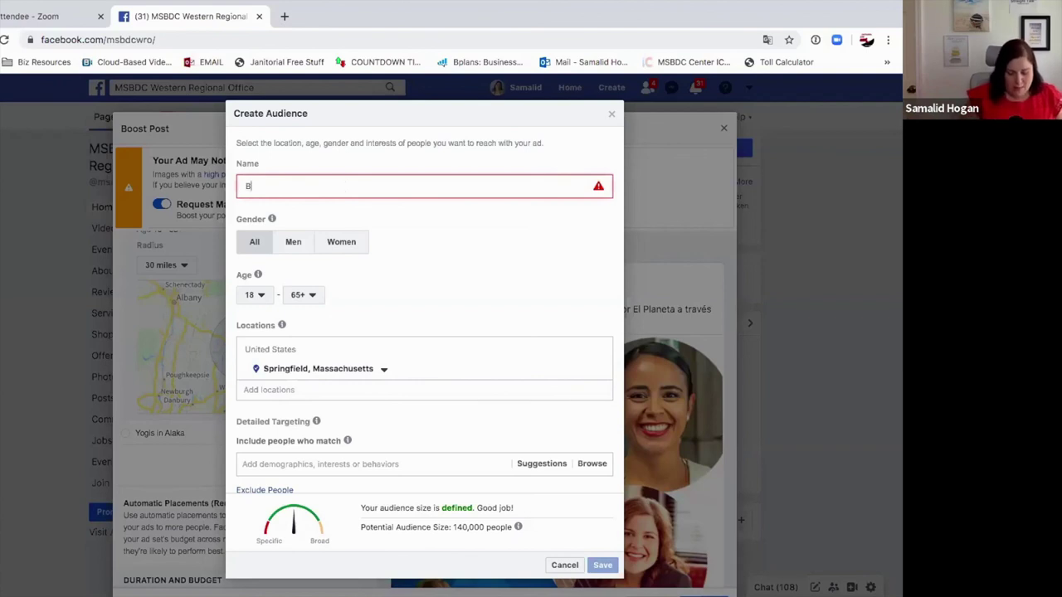
type("usiness Owners in Sp")
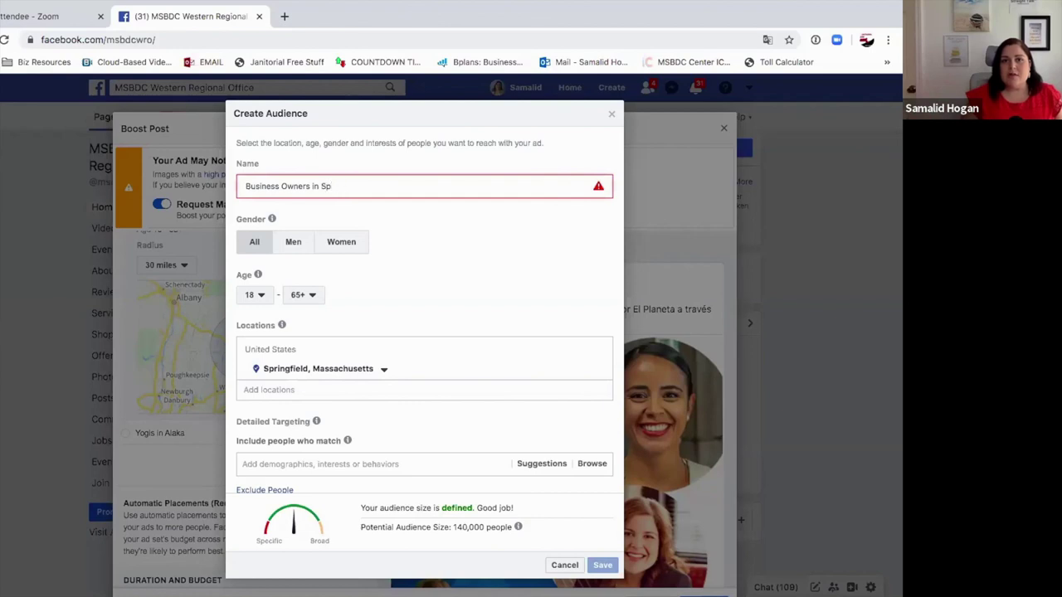
type("ringfield Only")
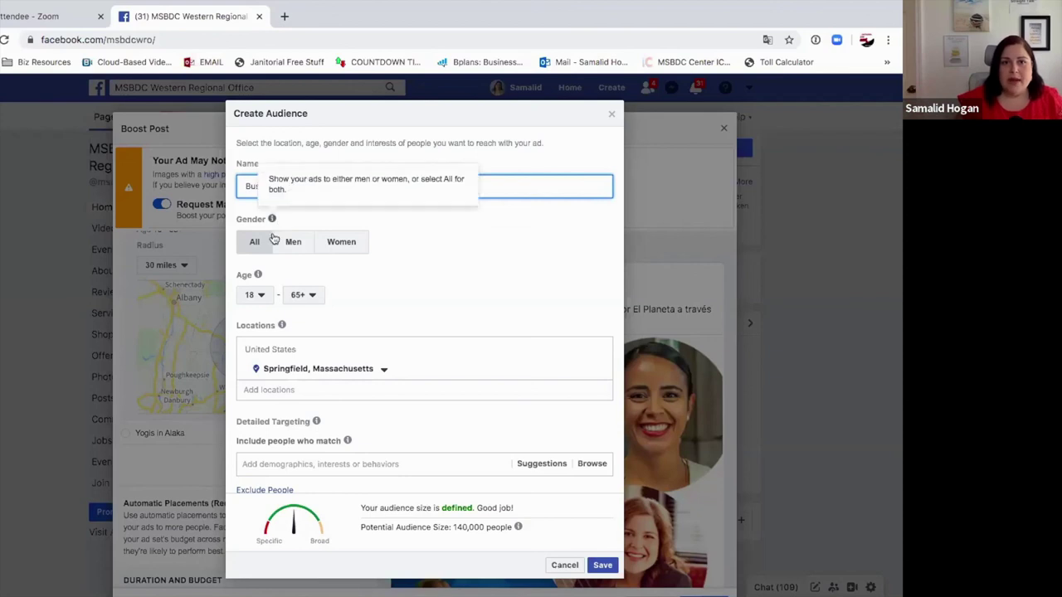
Step: Look at the minimum and maximum age choices for the new audience without changing them
left_click(267, 302)
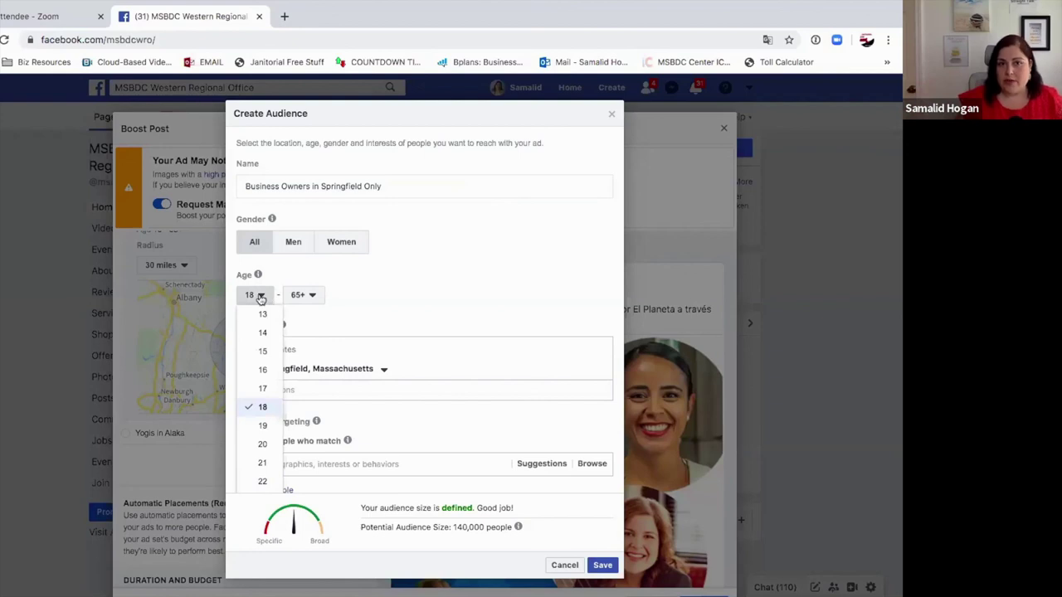
left_click(261, 299)
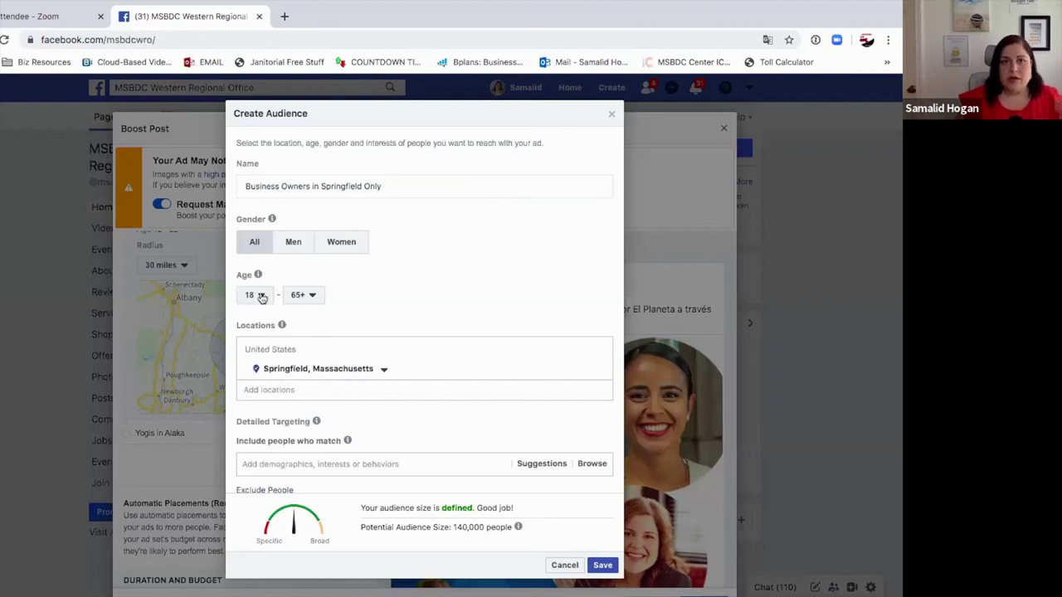
left_click(314, 298)
left_click(391, 268)
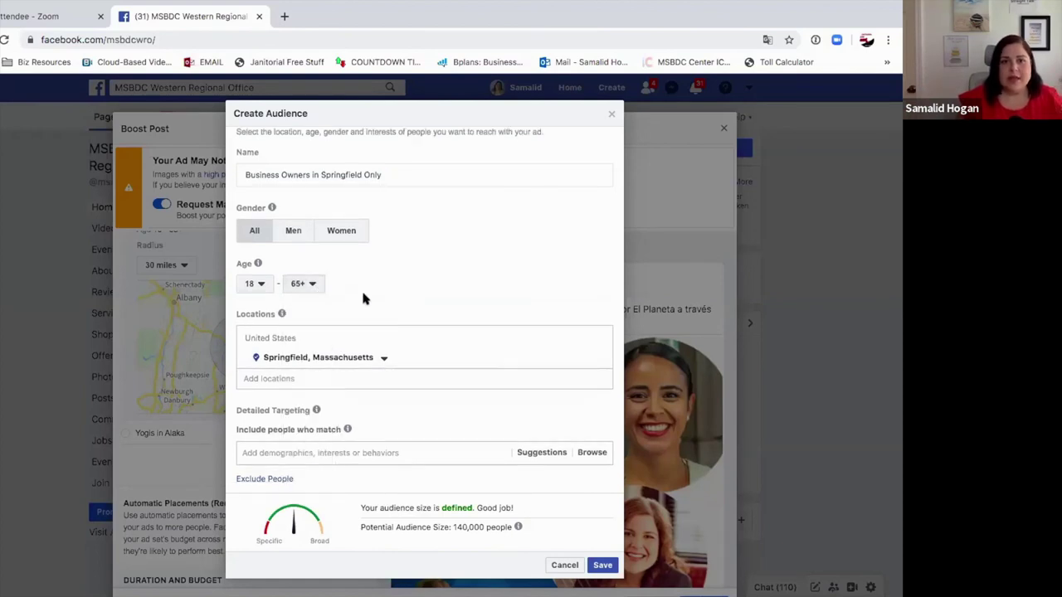
Step: Remove Springfield, Massachusetts from the new audience's locations and add the city again by searching for springfield ma
scroll(396, 357, "down", 1)
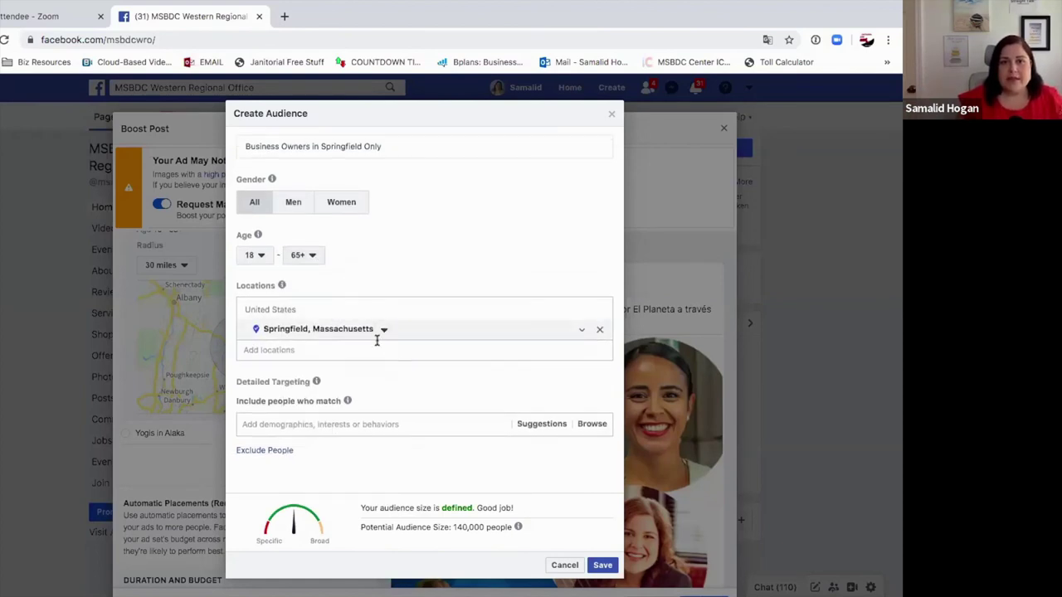
left_click(384, 331)
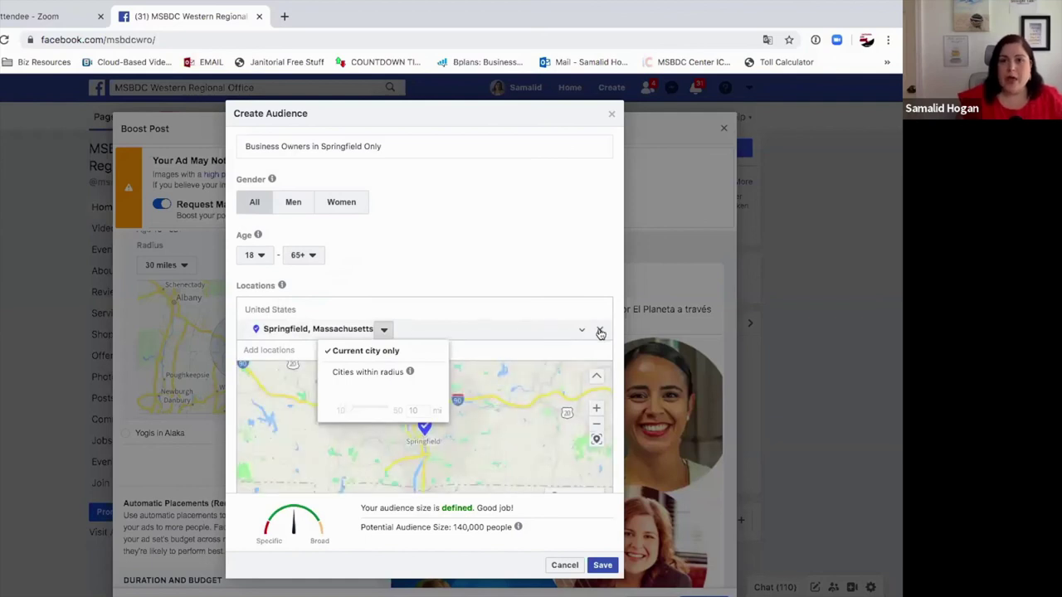
left_click(599, 333)
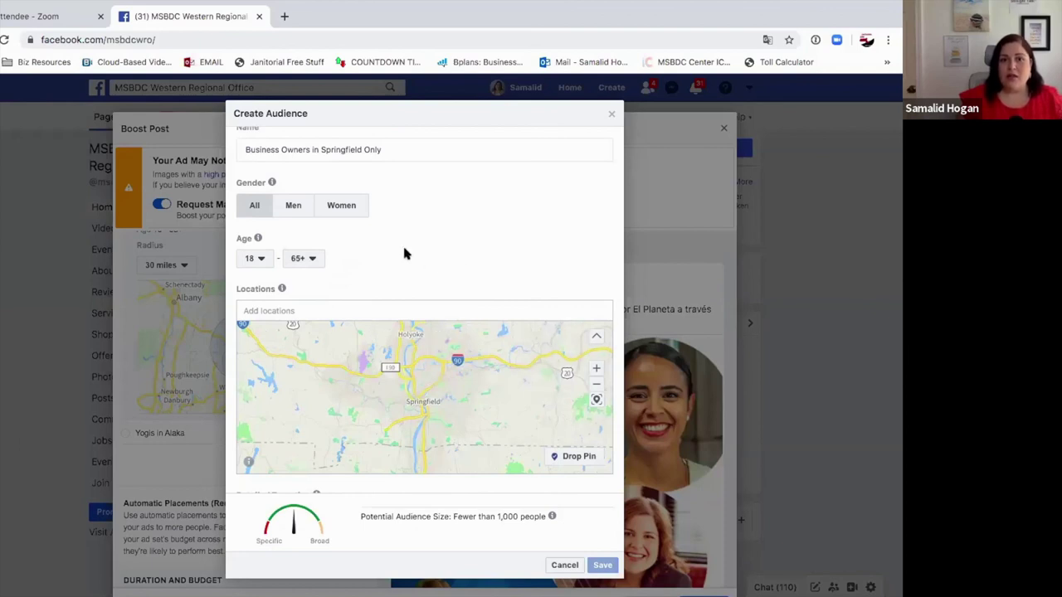
scroll(273, 329, "up", 1)
left_click(271, 329)
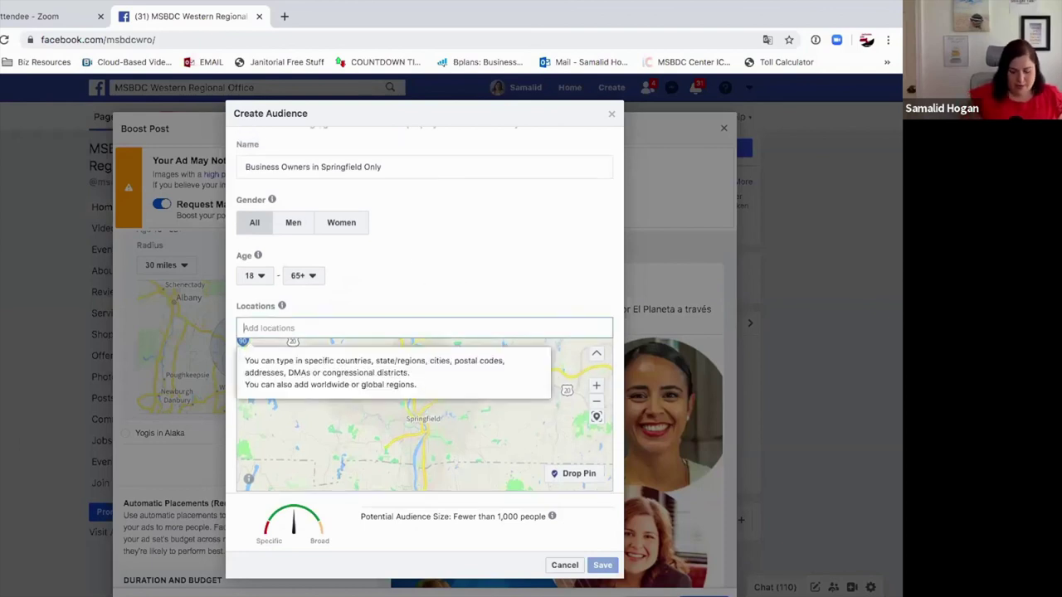
type("springfield")
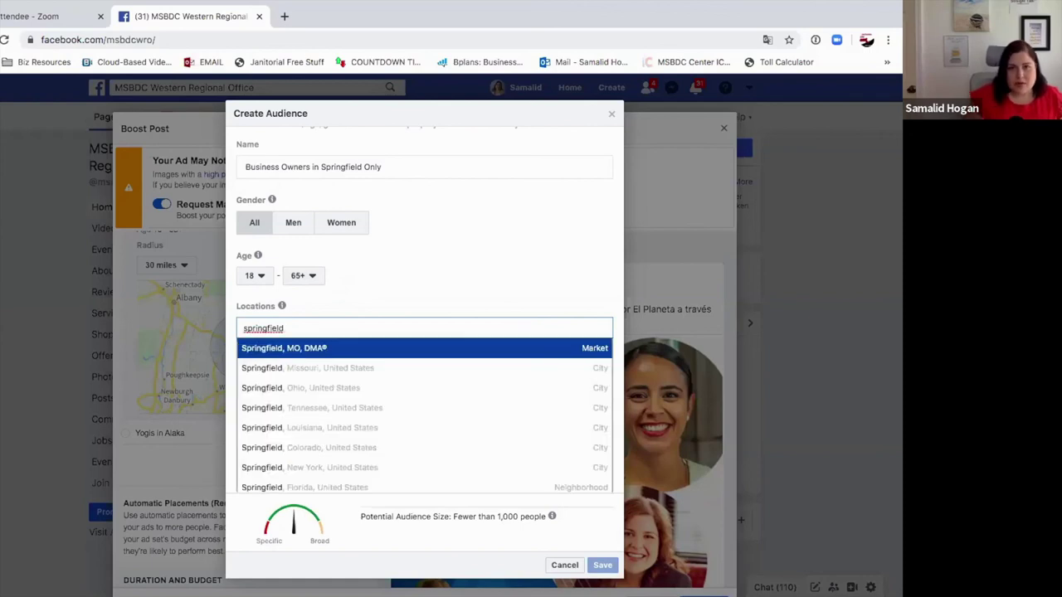
type(" ma")
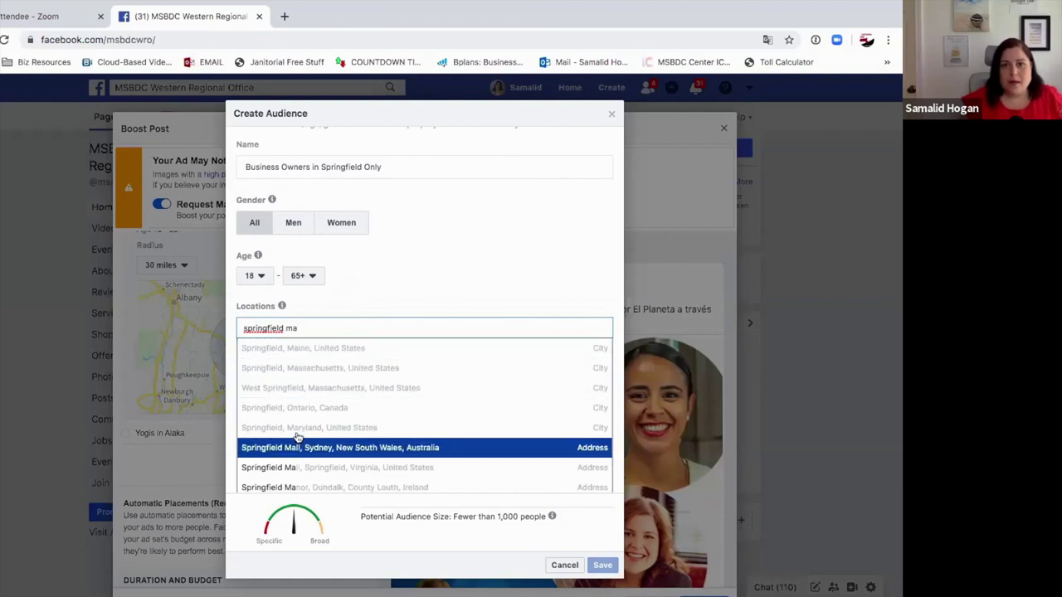
left_click(322, 370)
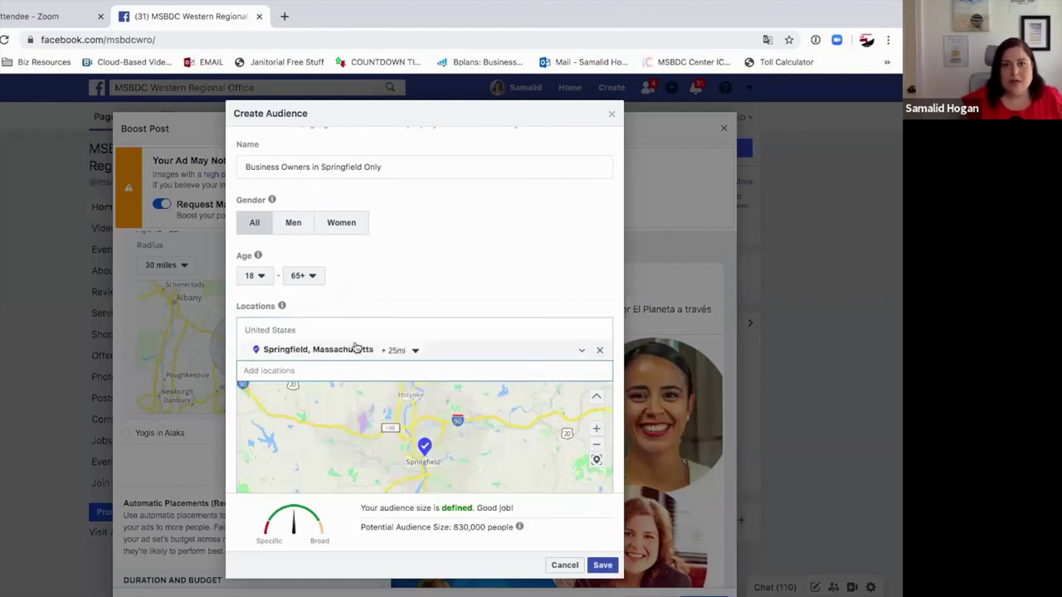
Step: Set the radius around Springfield, Massachusetts to 15 miles for the new audience
left_click(415, 351)
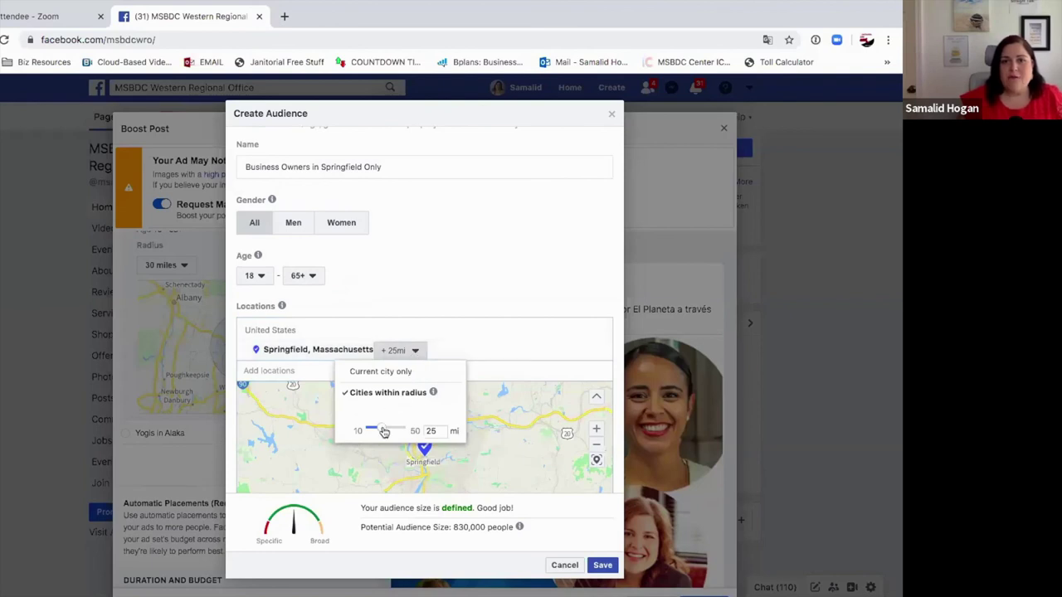
left_click_drag(384, 432, 374, 431)
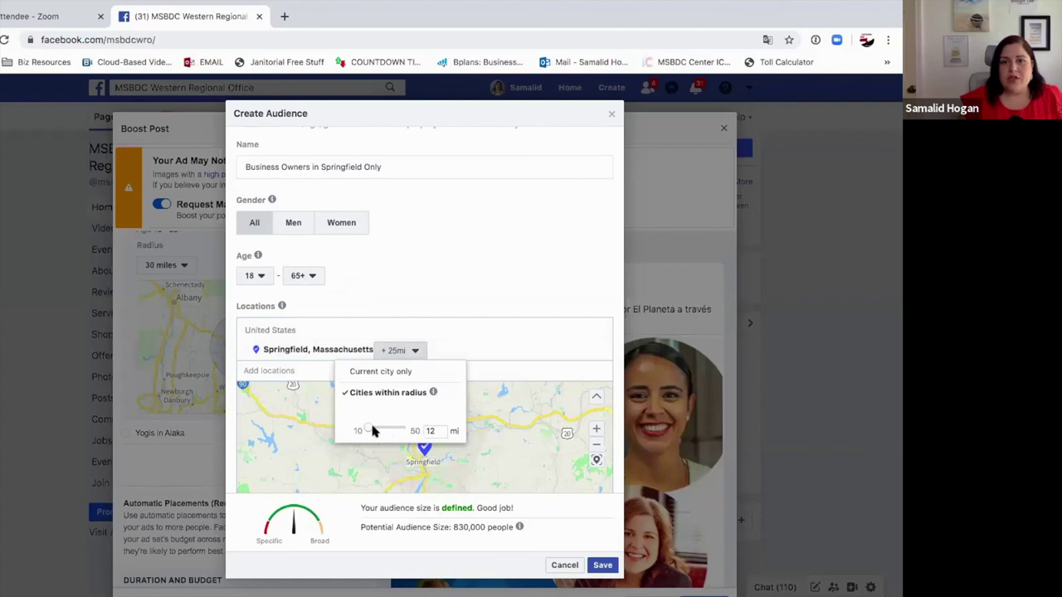
left_click_drag(371, 430, 384, 423)
left_click(467, 347)
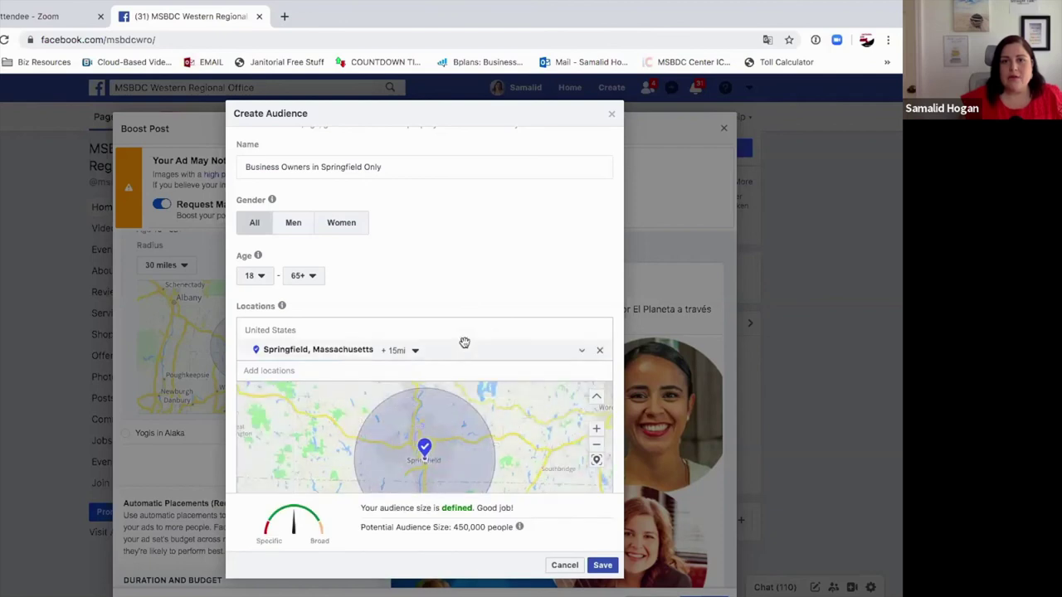
Step: Try targeting the suggested employers Business Owner and Own Business, and remove both from the detailed targeting again
scroll(464, 347, "down", 2)
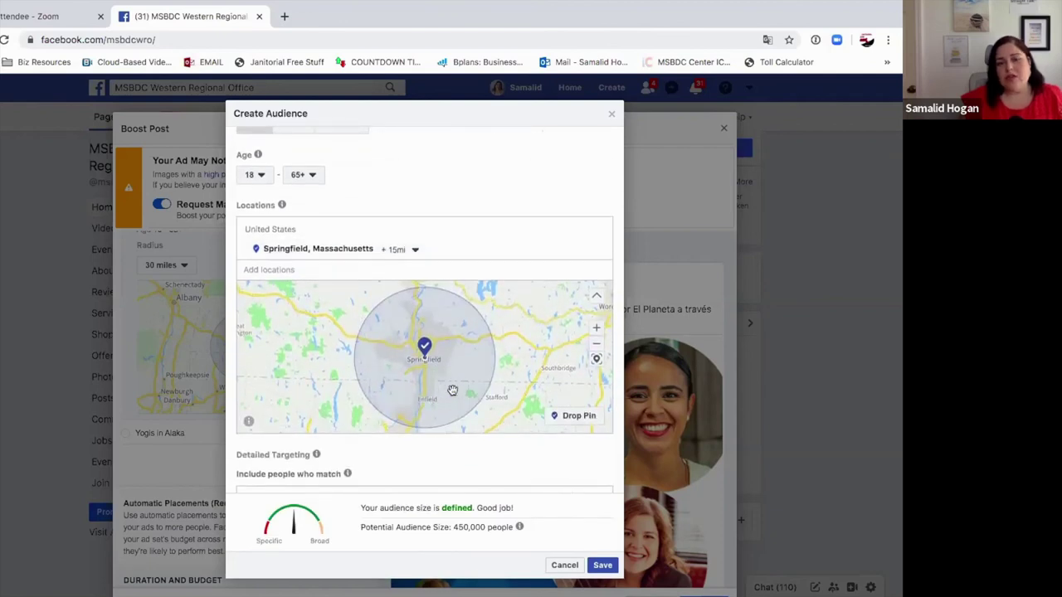
scroll(376, 386, "down", 2)
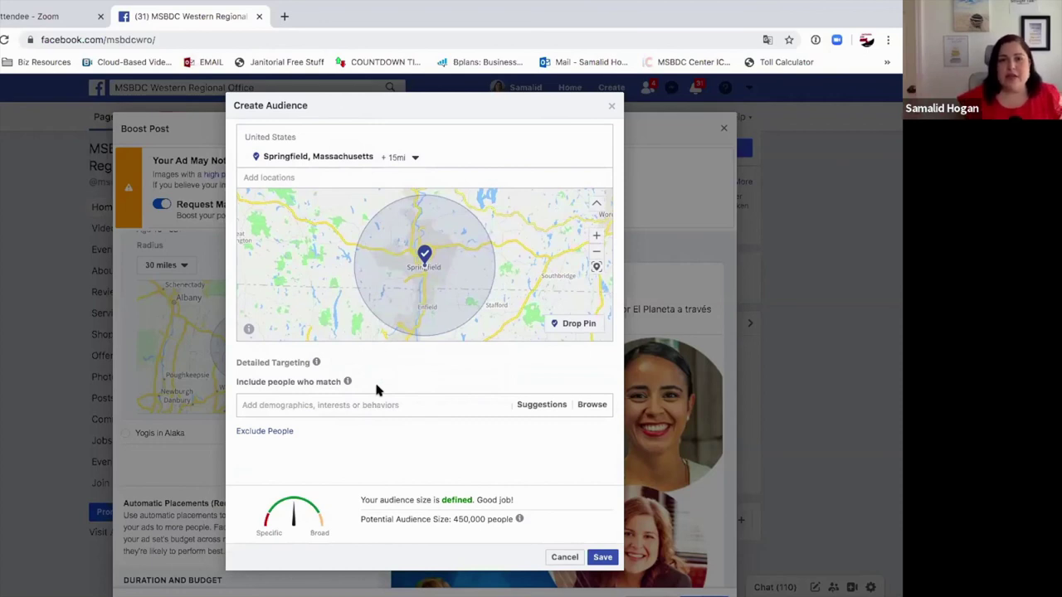
left_click(293, 404)
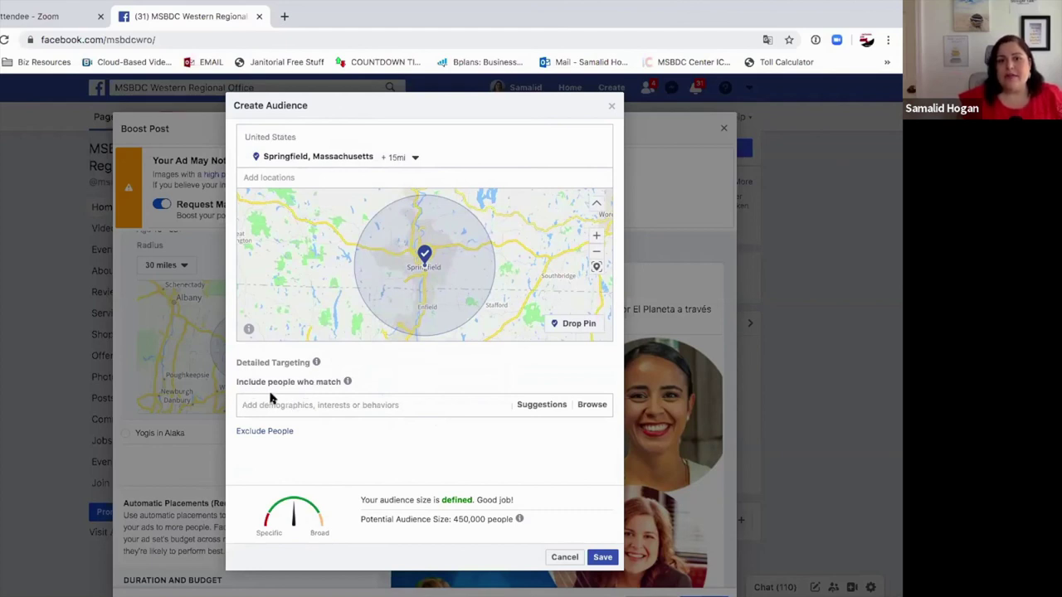
left_click(541, 405)
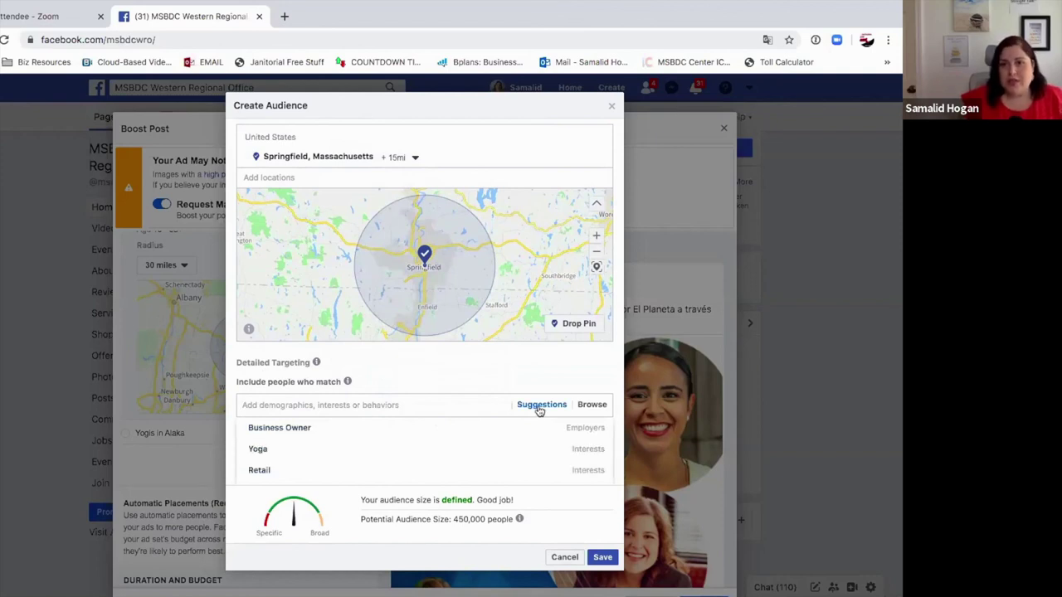
left_click(297, 429)
scroll(324, 419, "down", 1)
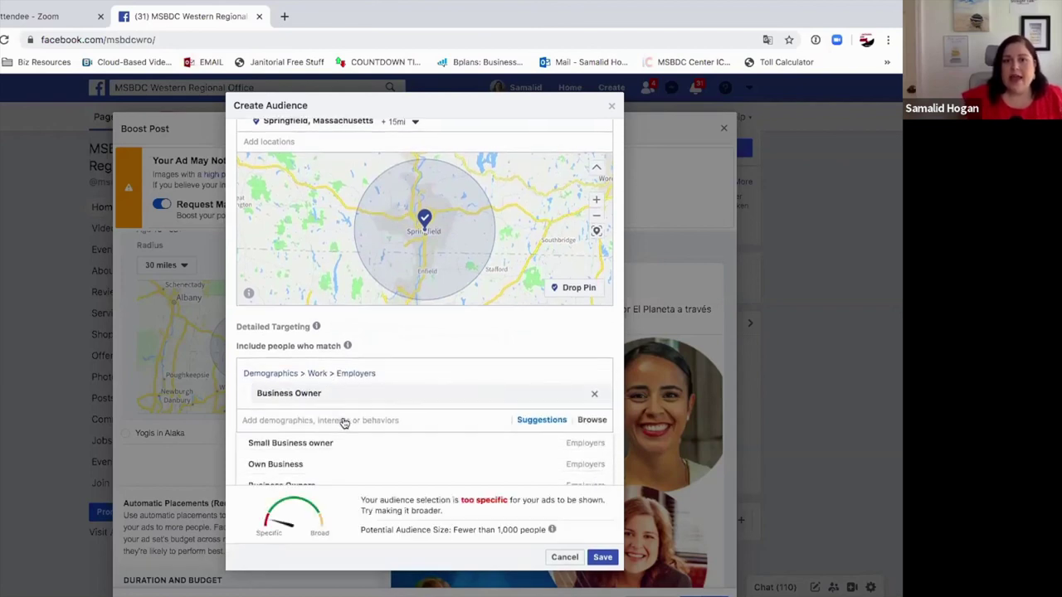
scroll(327, 427, "down", 1)
scroll(307, 442, "up", 1)
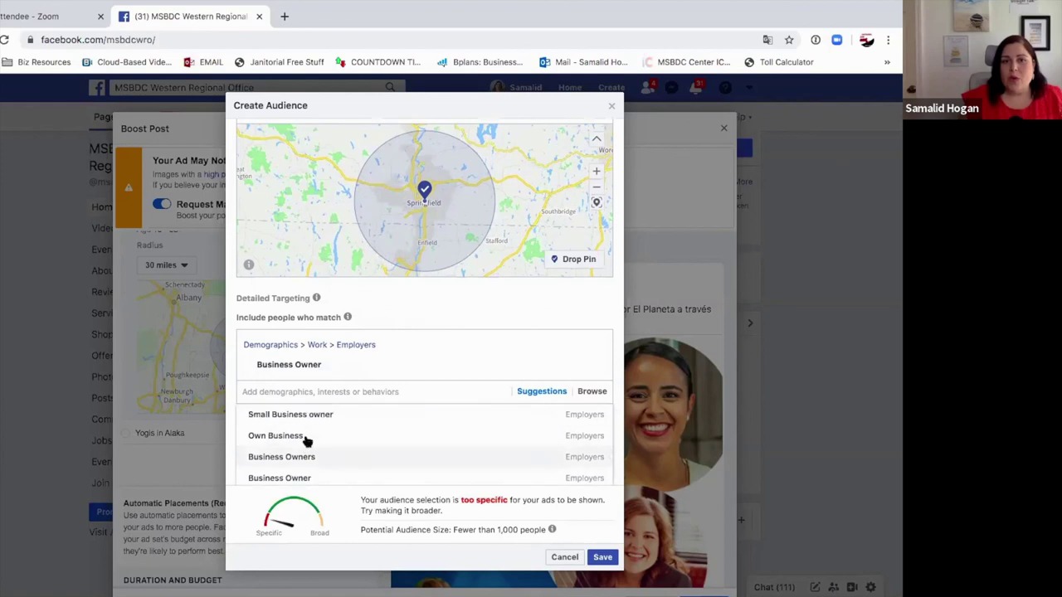
left_click(302, 439)
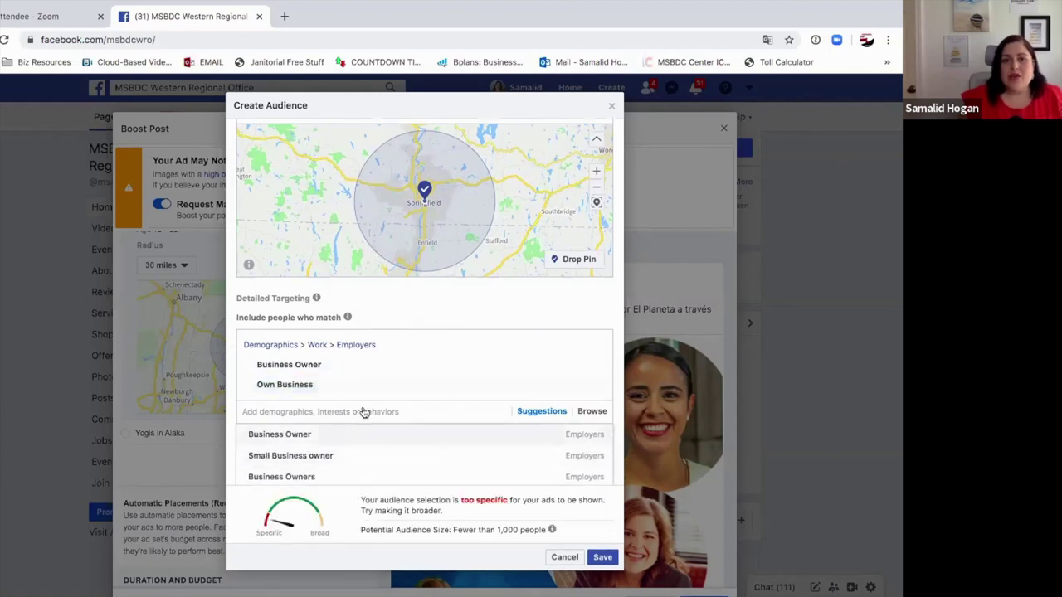
scroll(341, 447, "down", 2)
scroll(341, 447, "up", 3)
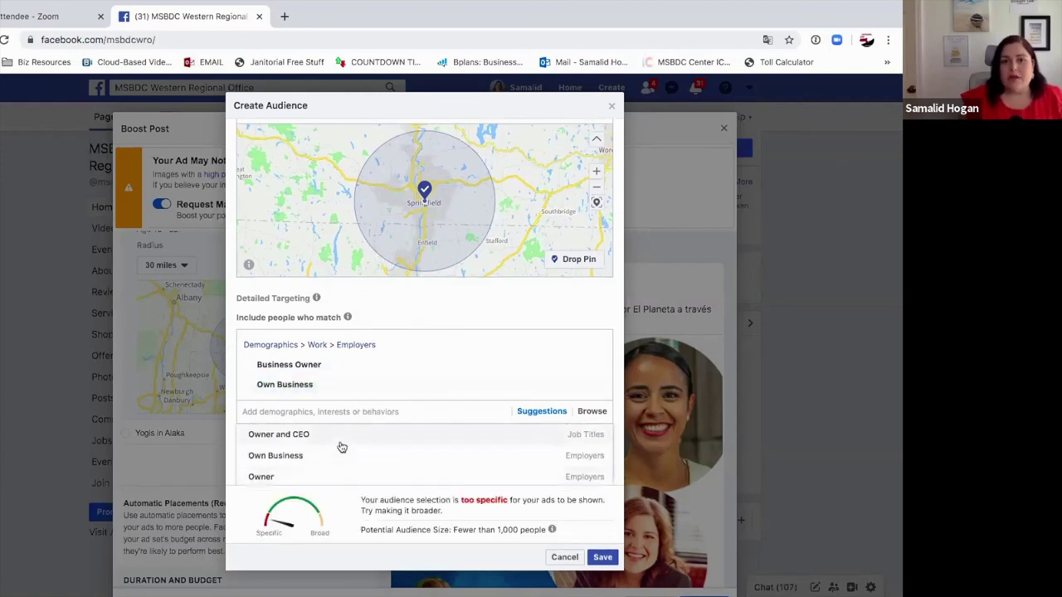
left_click(594, 384)
key("BackSpace")
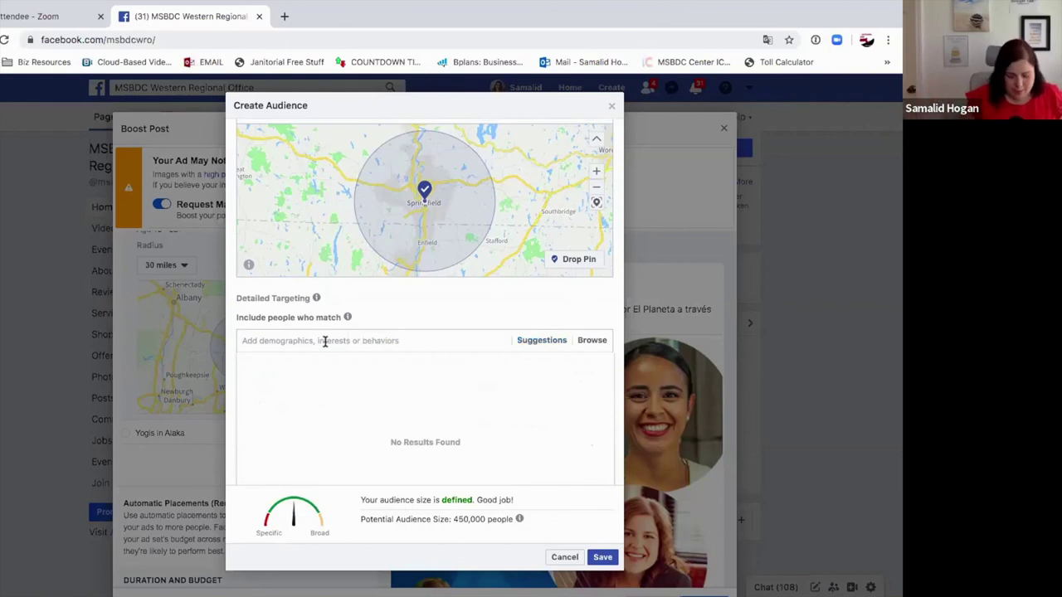
Step: Add the Yoga interest to the detailed targeting, along with the suggested interests Meditation, Mindfulness and Health & wellness
type("yoga")
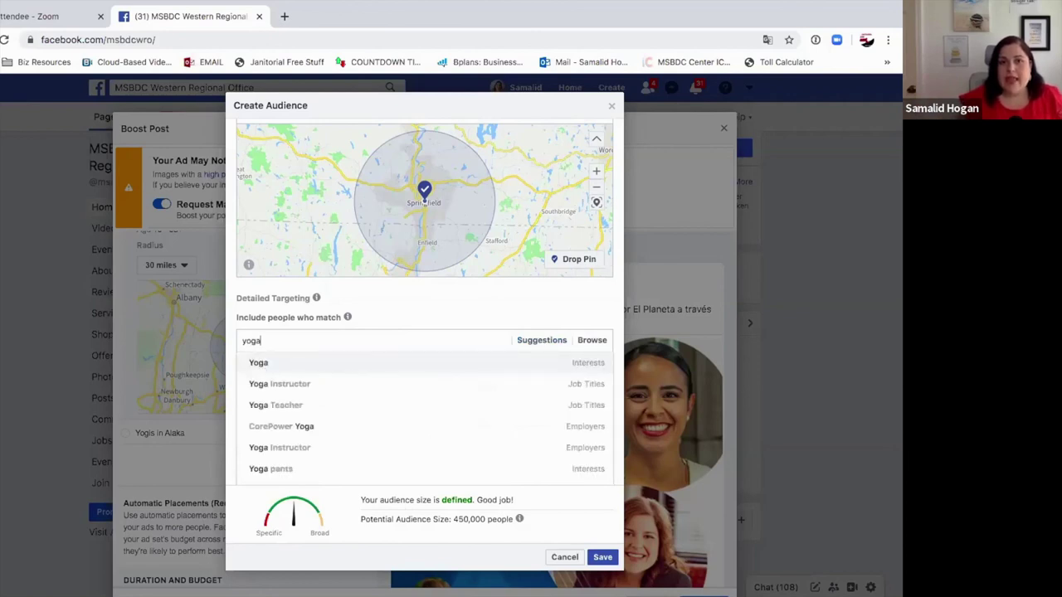
left_click(290, 365)
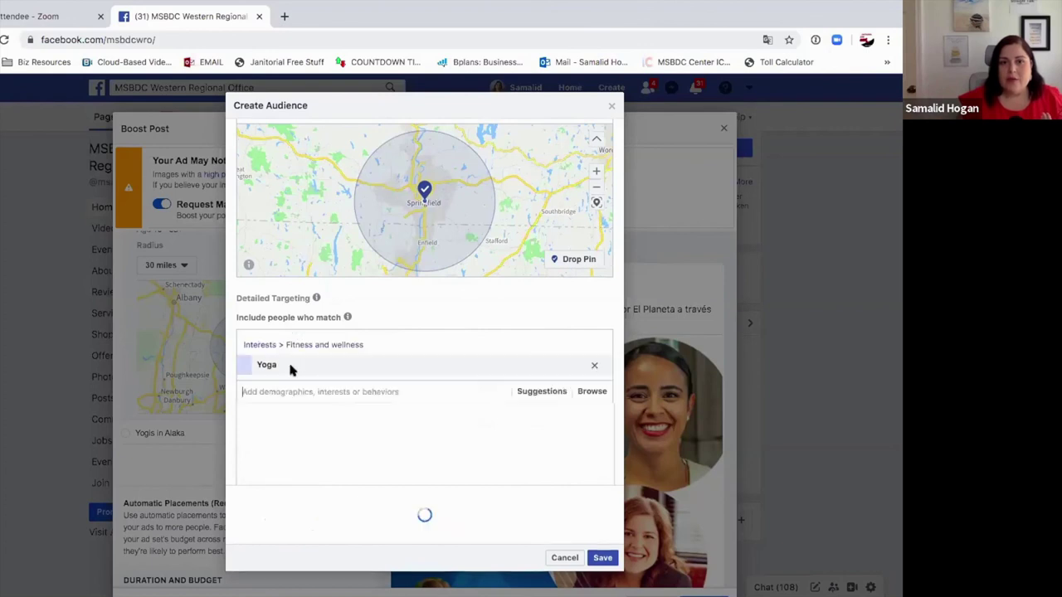
left_click(540, 397)
scroll(387, 414, "down", 1)
scroll(385, 419, "up", 1)
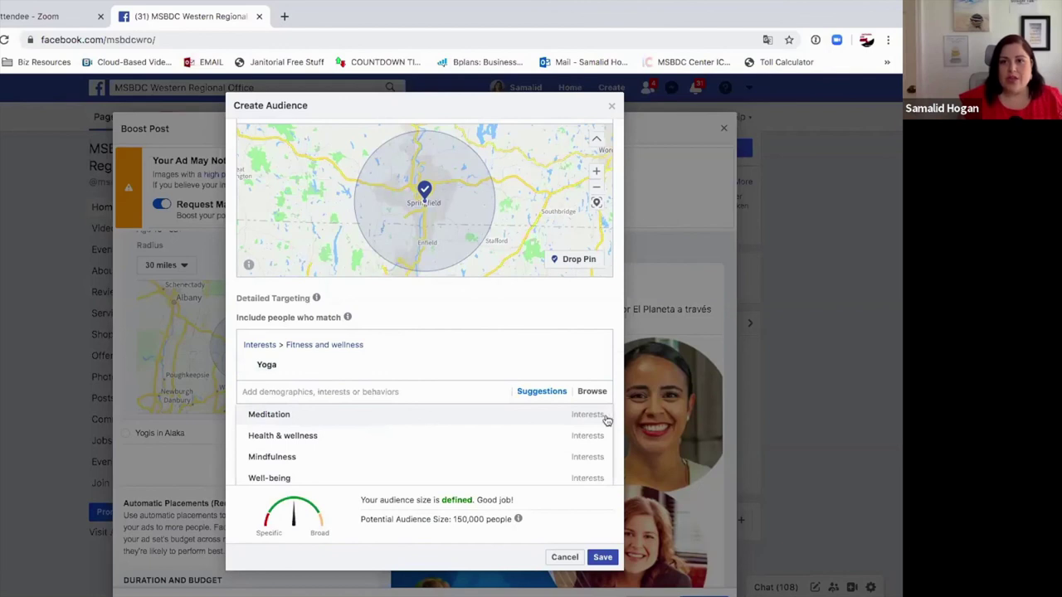
left_click(309, 423)
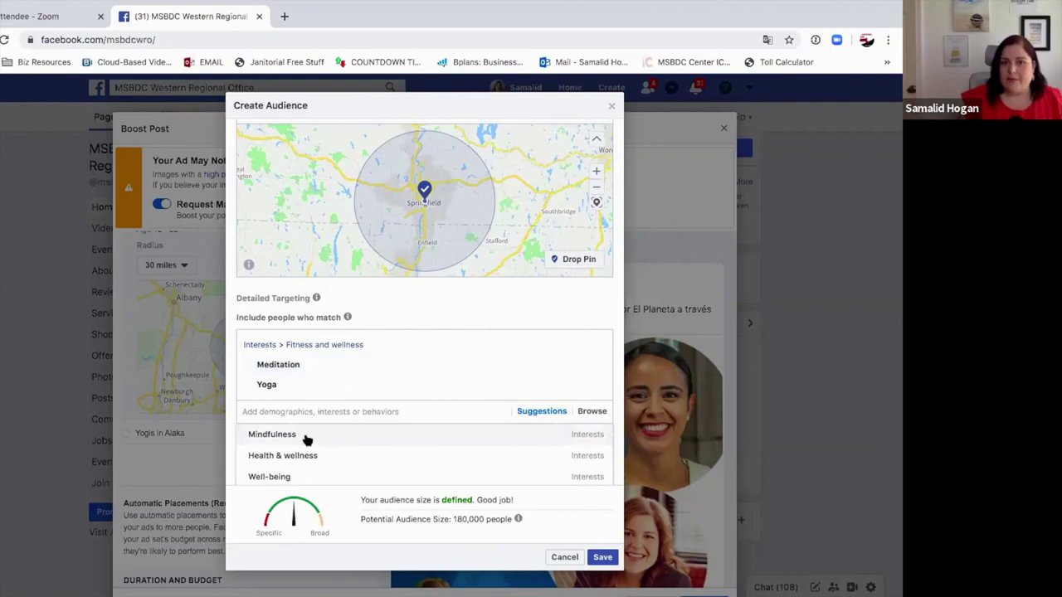
left_click(306, 438)
scroll(311, 475, "down", 2)
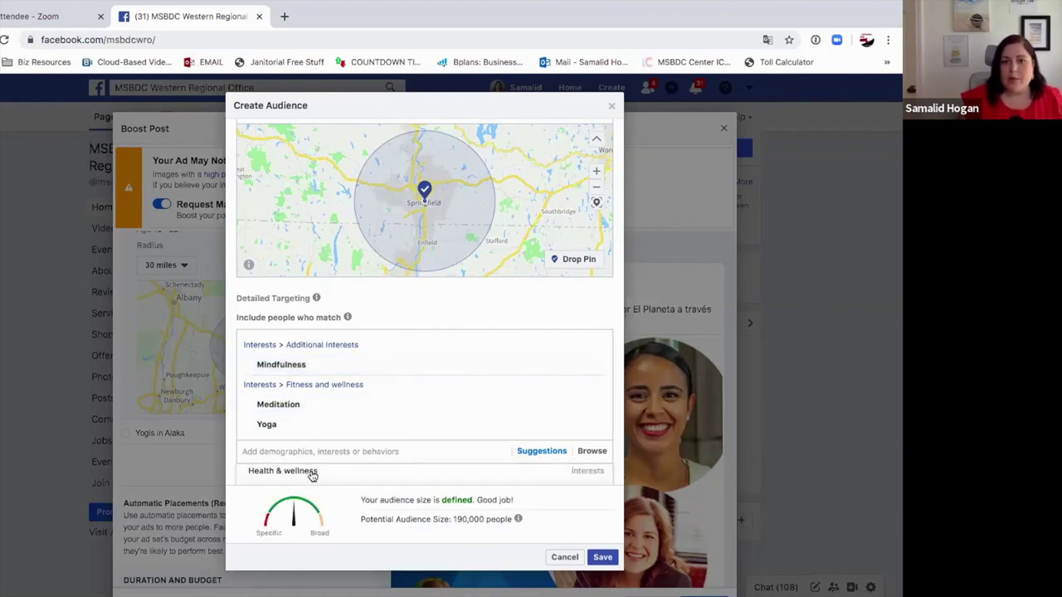
left_click(312, 472)
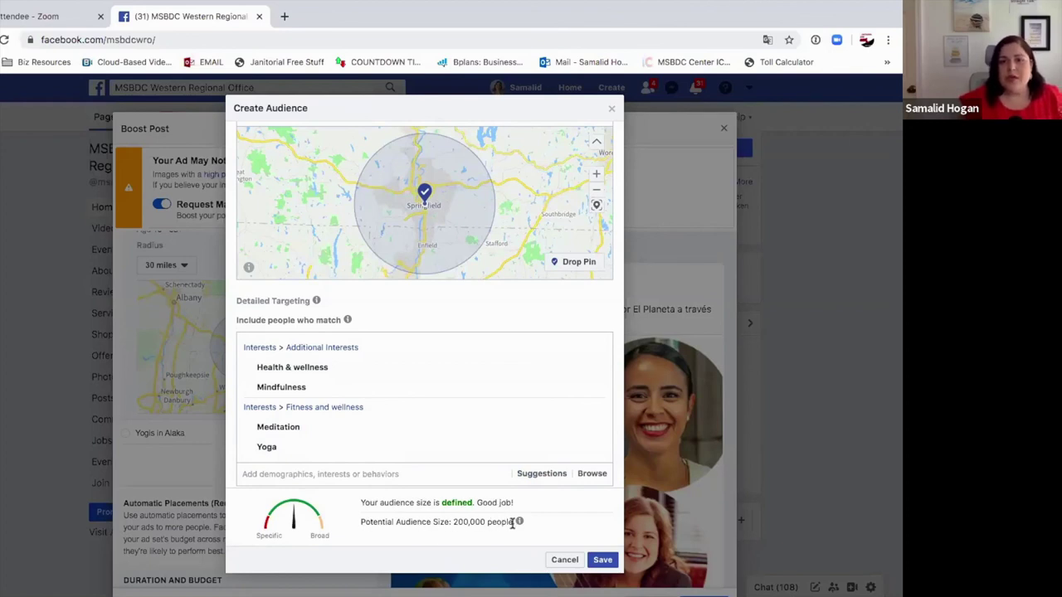
Step: Look over the new audience's name, age, location and interest settings, and save the audience
mouse_move(519, 522)
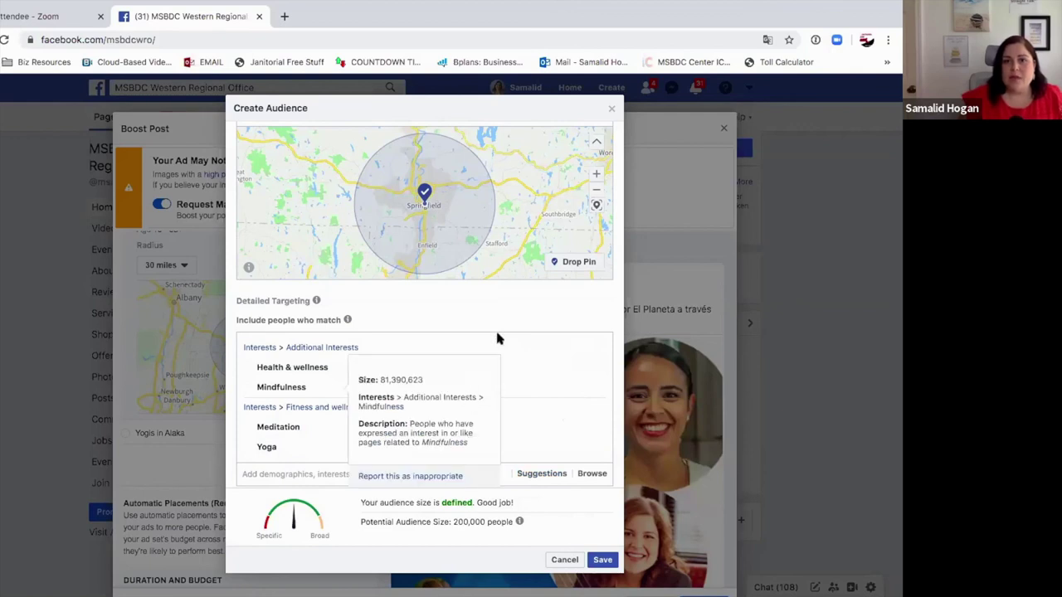
scroll(443, 283, "up", 1)
scroll(443, 283, "up", 5)
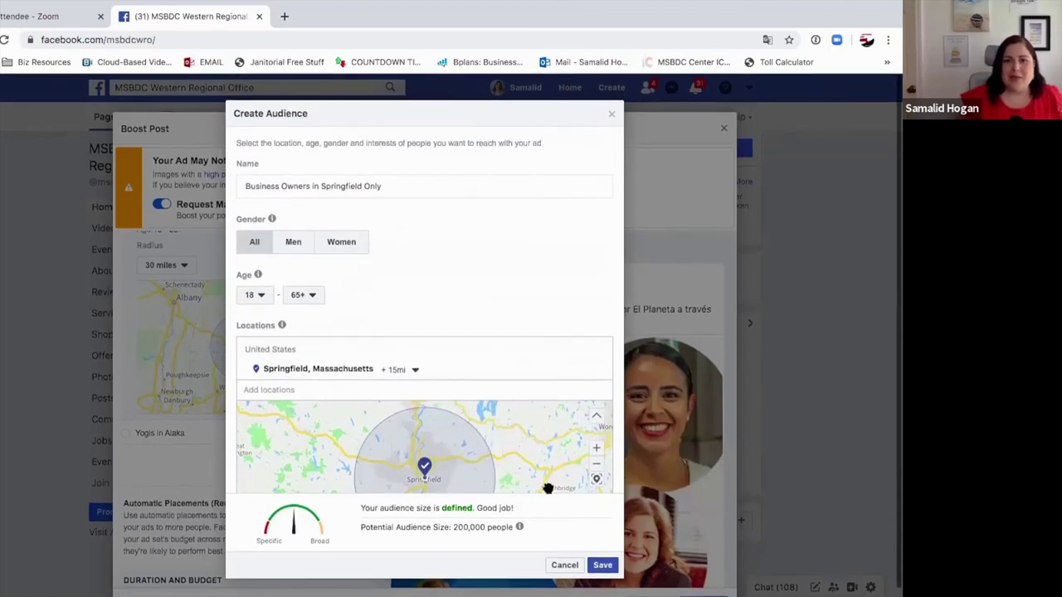
scroll(429, 387, "down", 1)
scroll(429, 386, "down", 6)
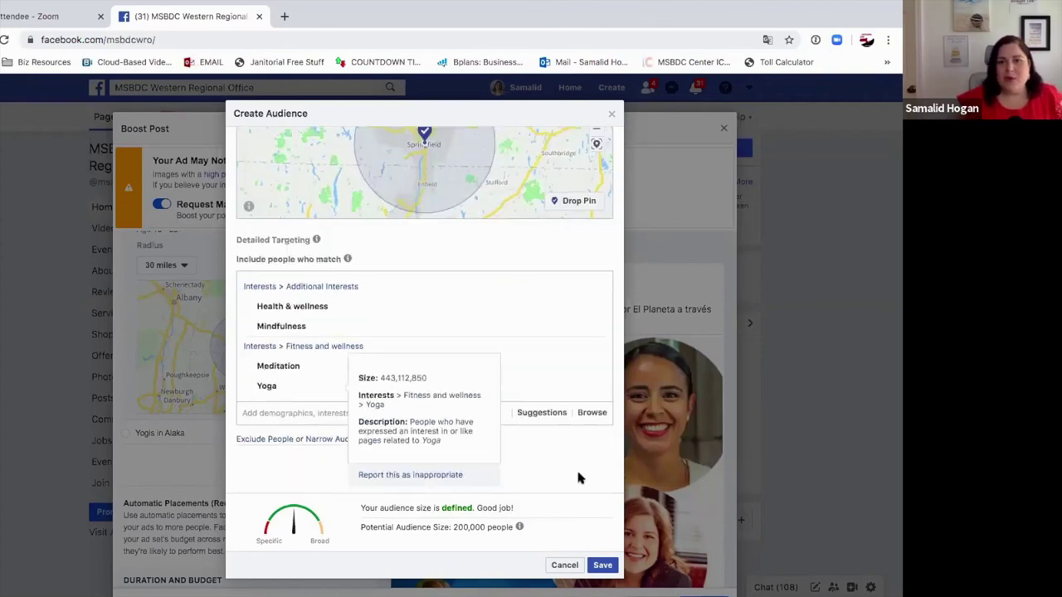
left_click(601, 567)
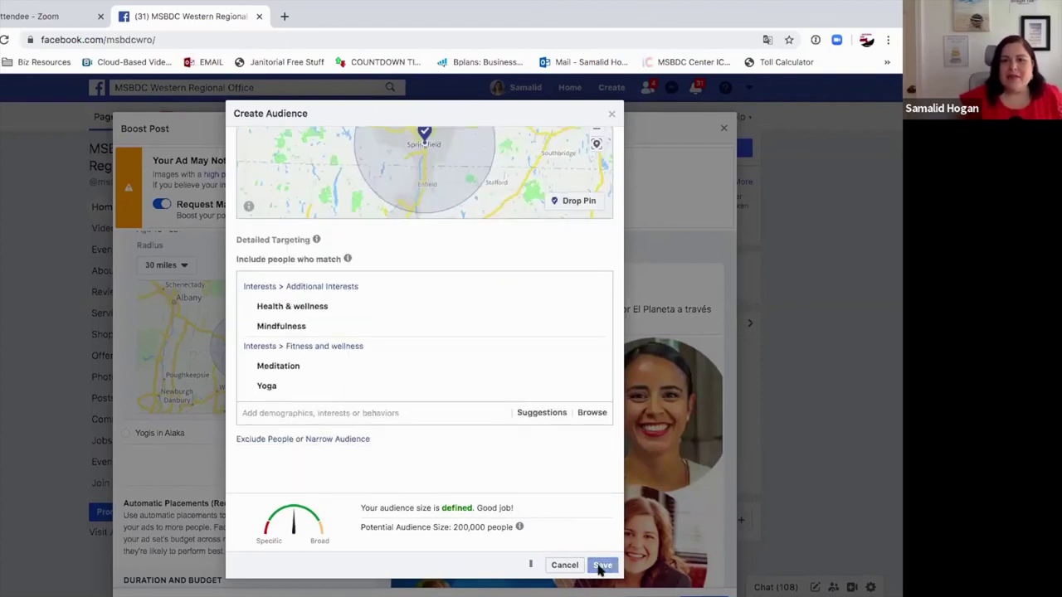
Step: Review the saved audience's details in the boost settings and switch the audience to People you choose through targeting
scroll(271, 402, "up", 4)
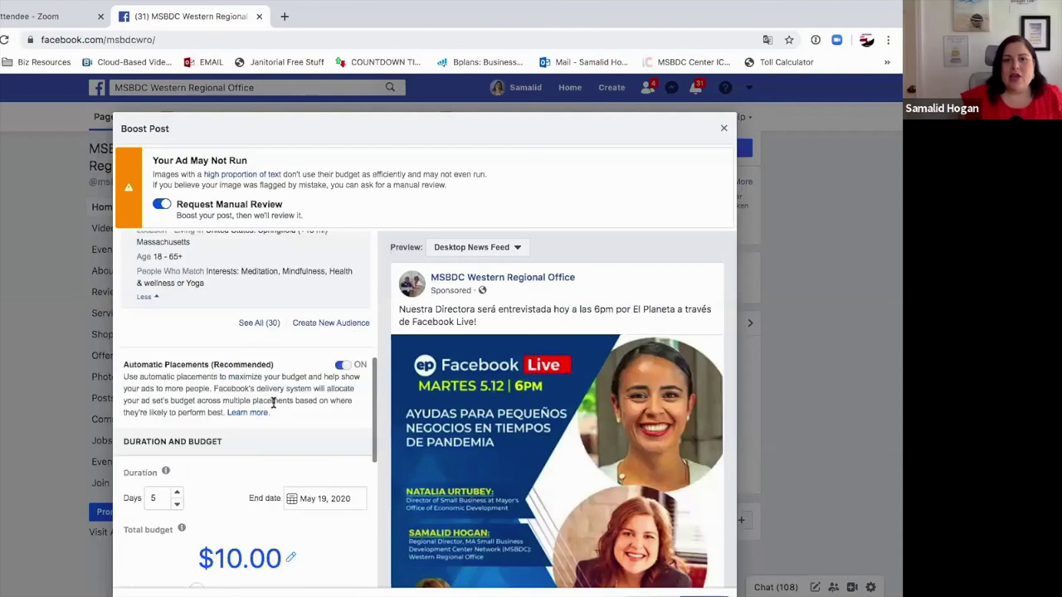
scroll(273, 403, "up", 4)
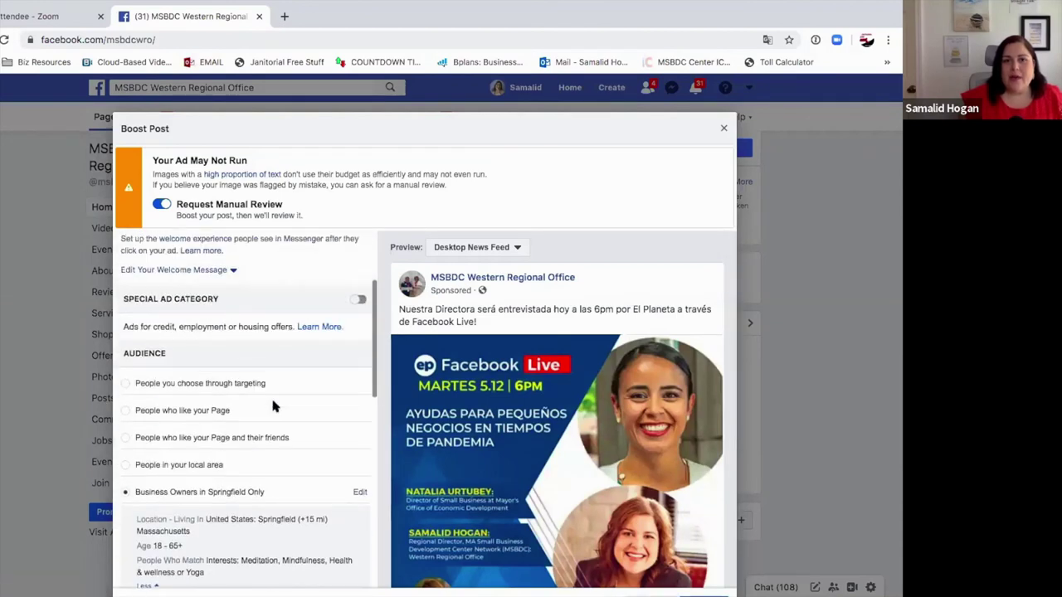
scroll(275, 406, "down", 1)
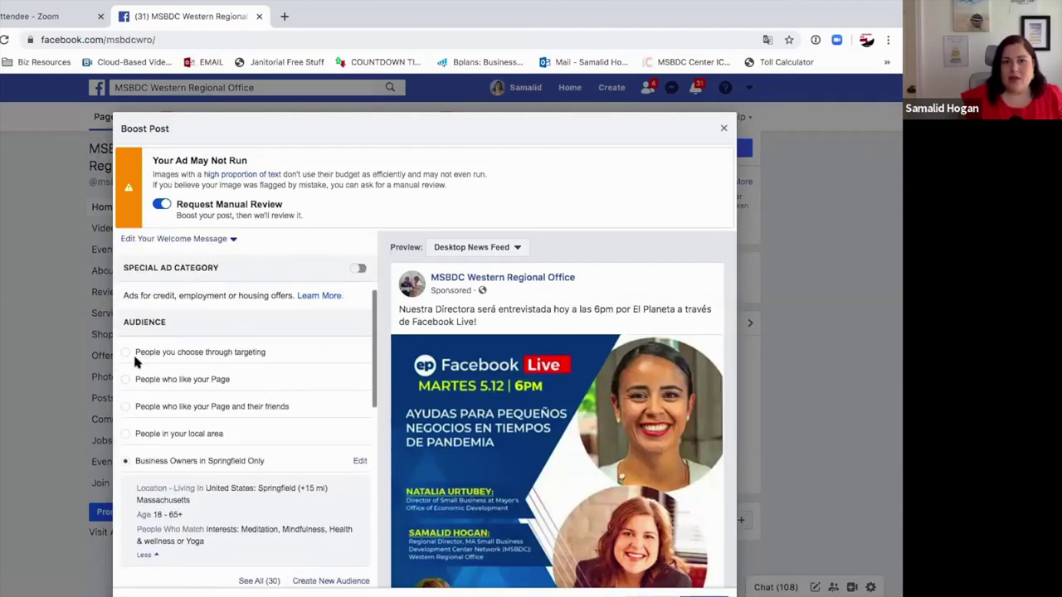
left_click(127, 354)
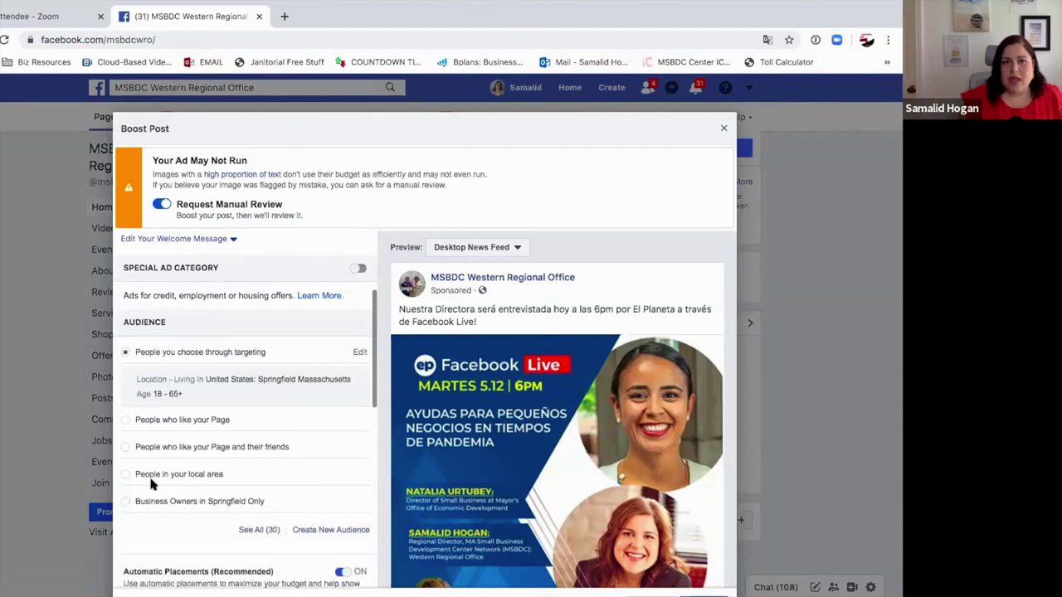